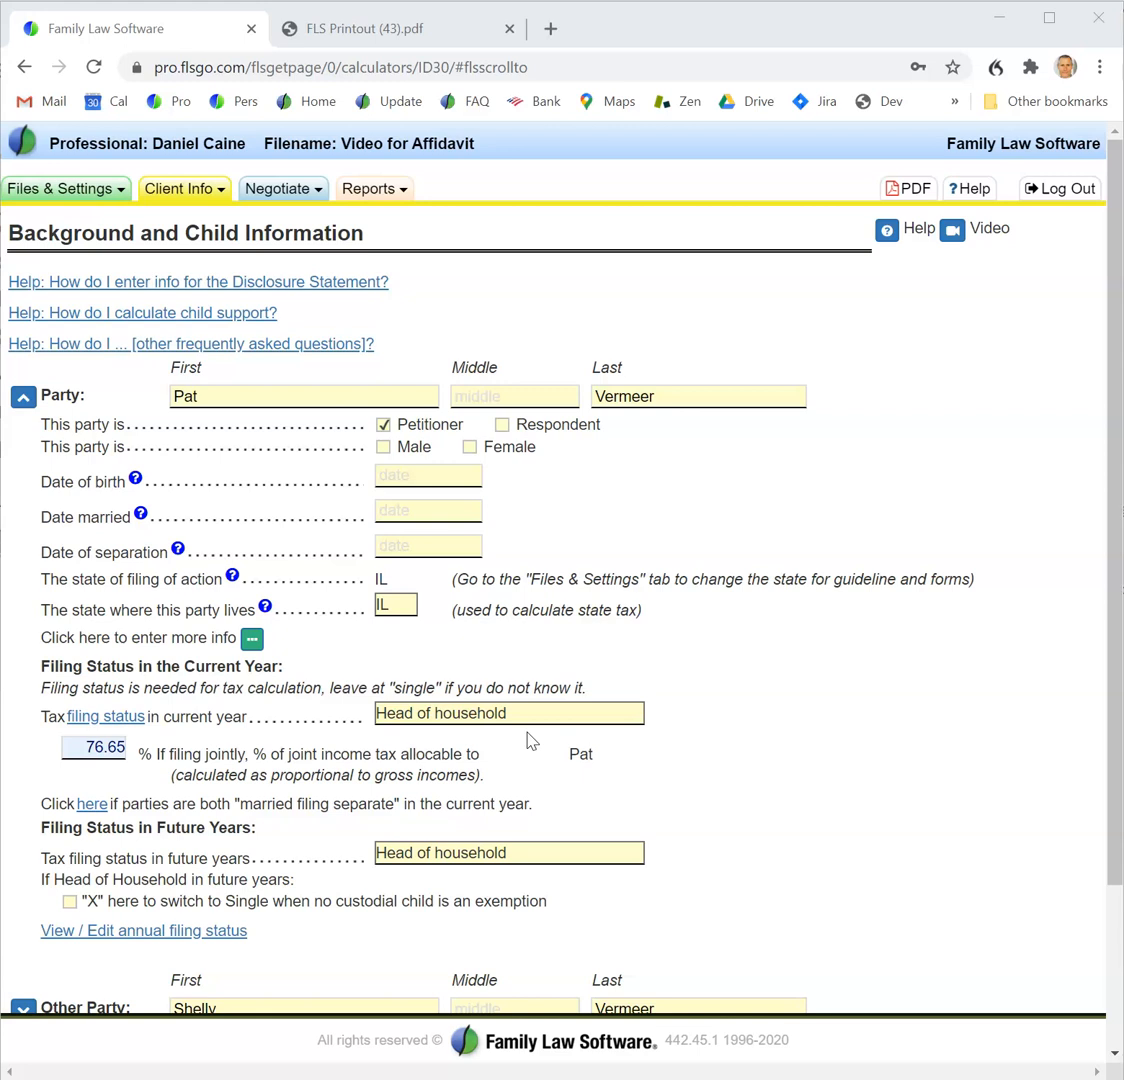
Show the list of client information screens over the Background and Child page
{"action": "left_click", "coordinate": [214, 190]}
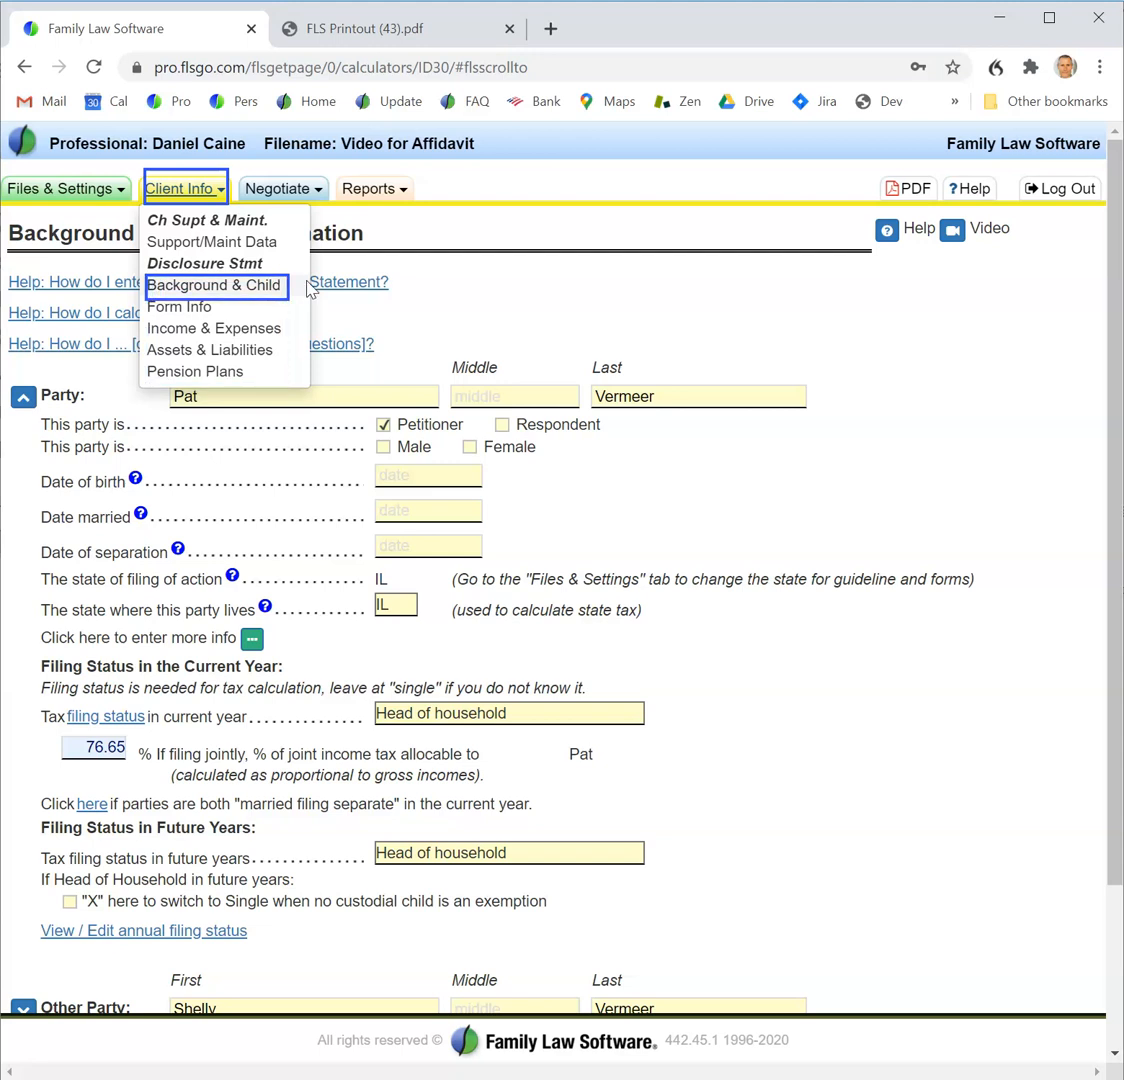
Expand the Other Party details and the Children section listing Alice, Betty and Carmen
{"action": "left_click", "coordinate": [214, 285]}
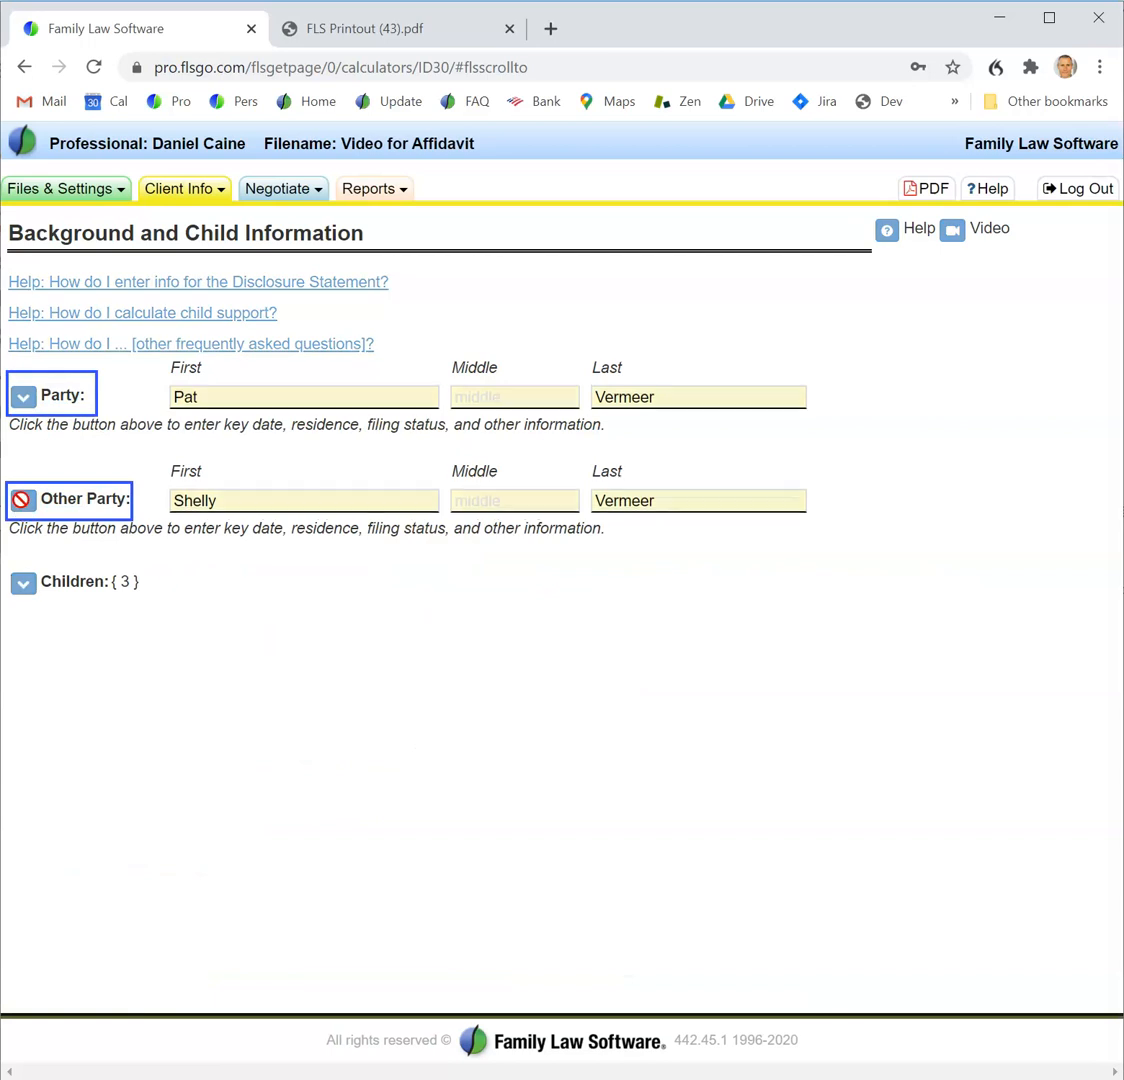
{"action": "left_click", "coordinate": [22, 499]}
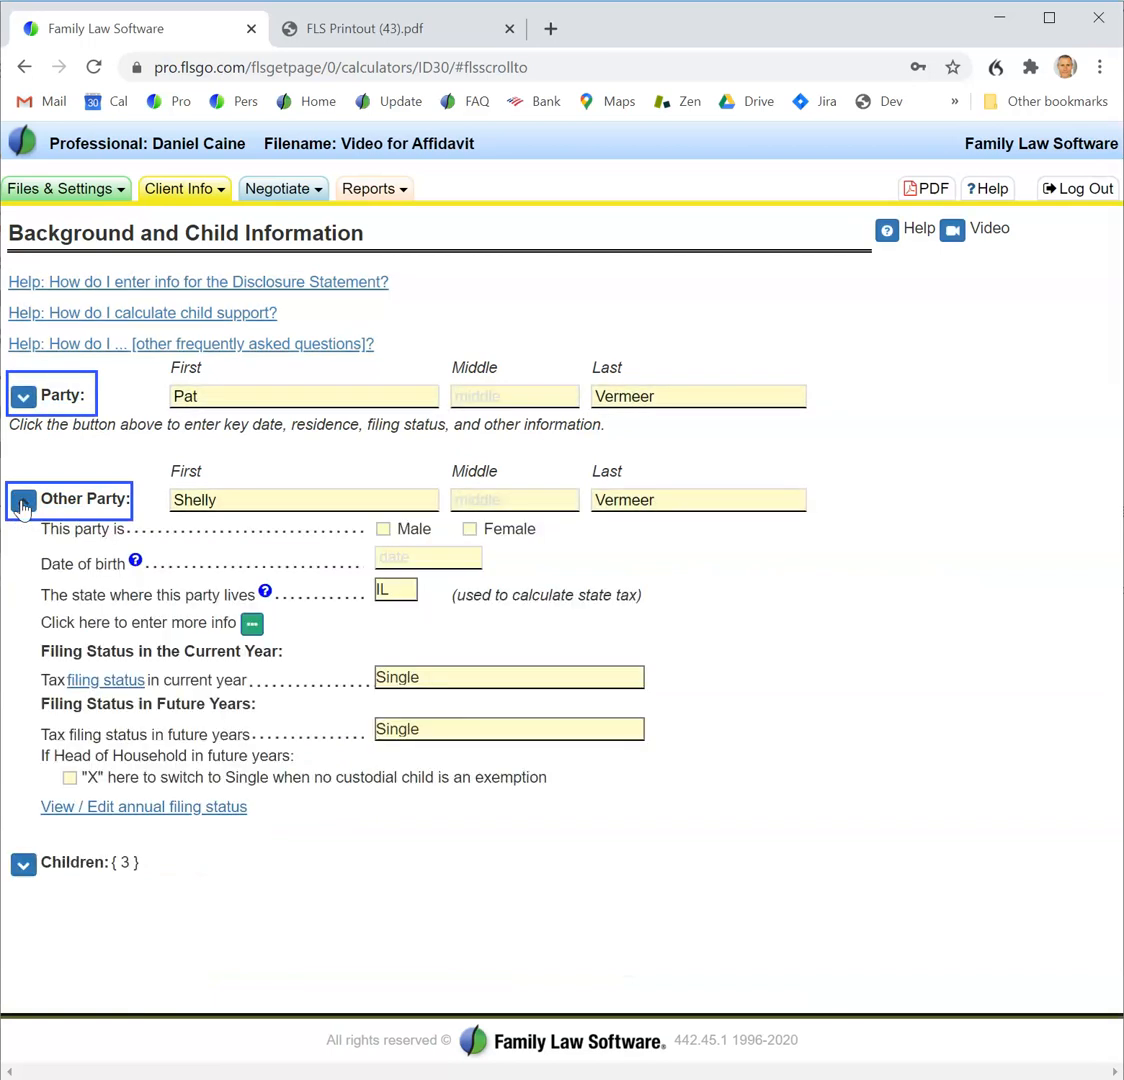
{"action": "left_click", "coordinate": [22, 863]}
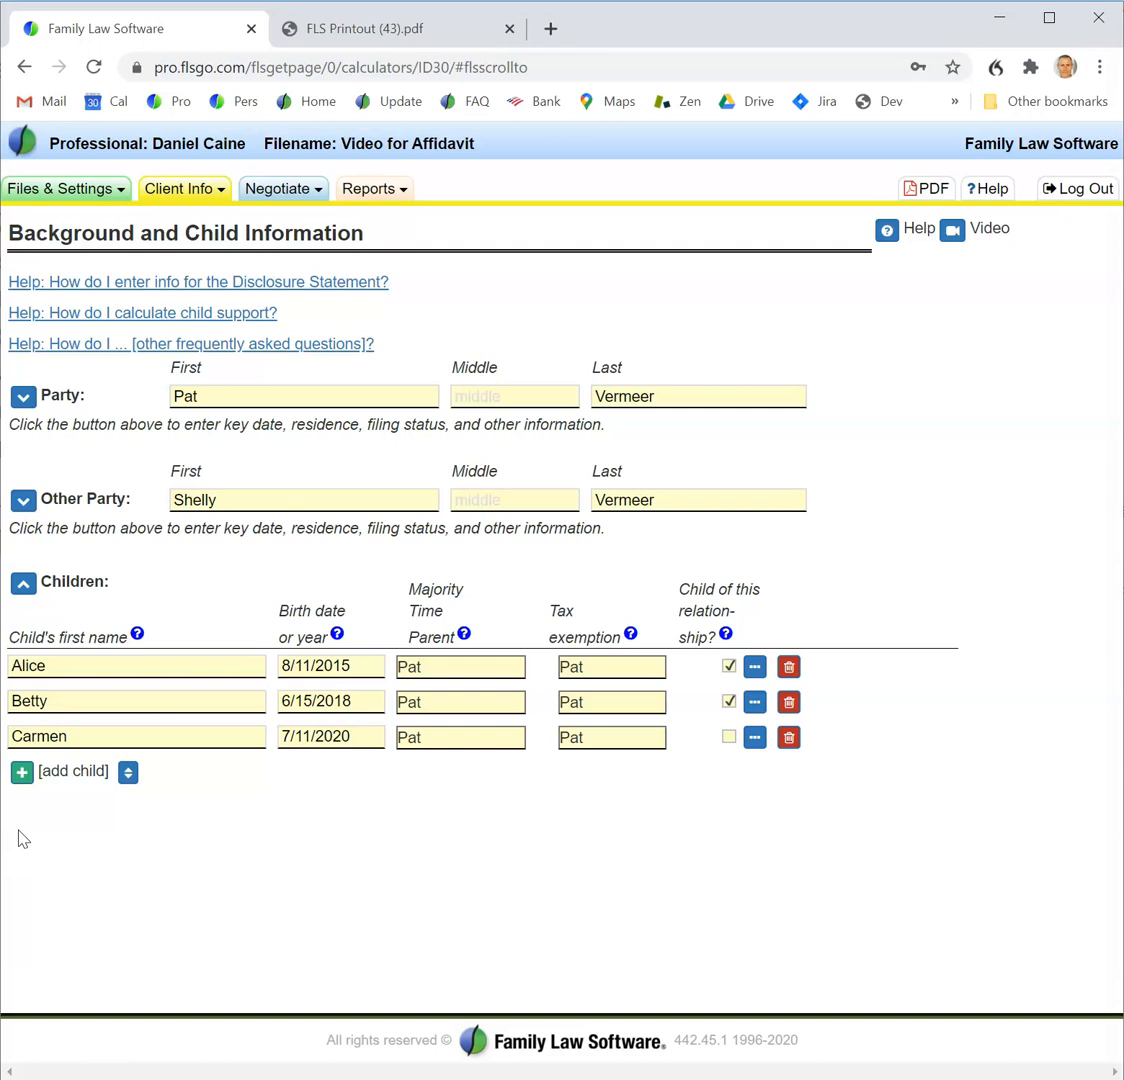
{"action": "left_click", "coordinate": [175, 189]}
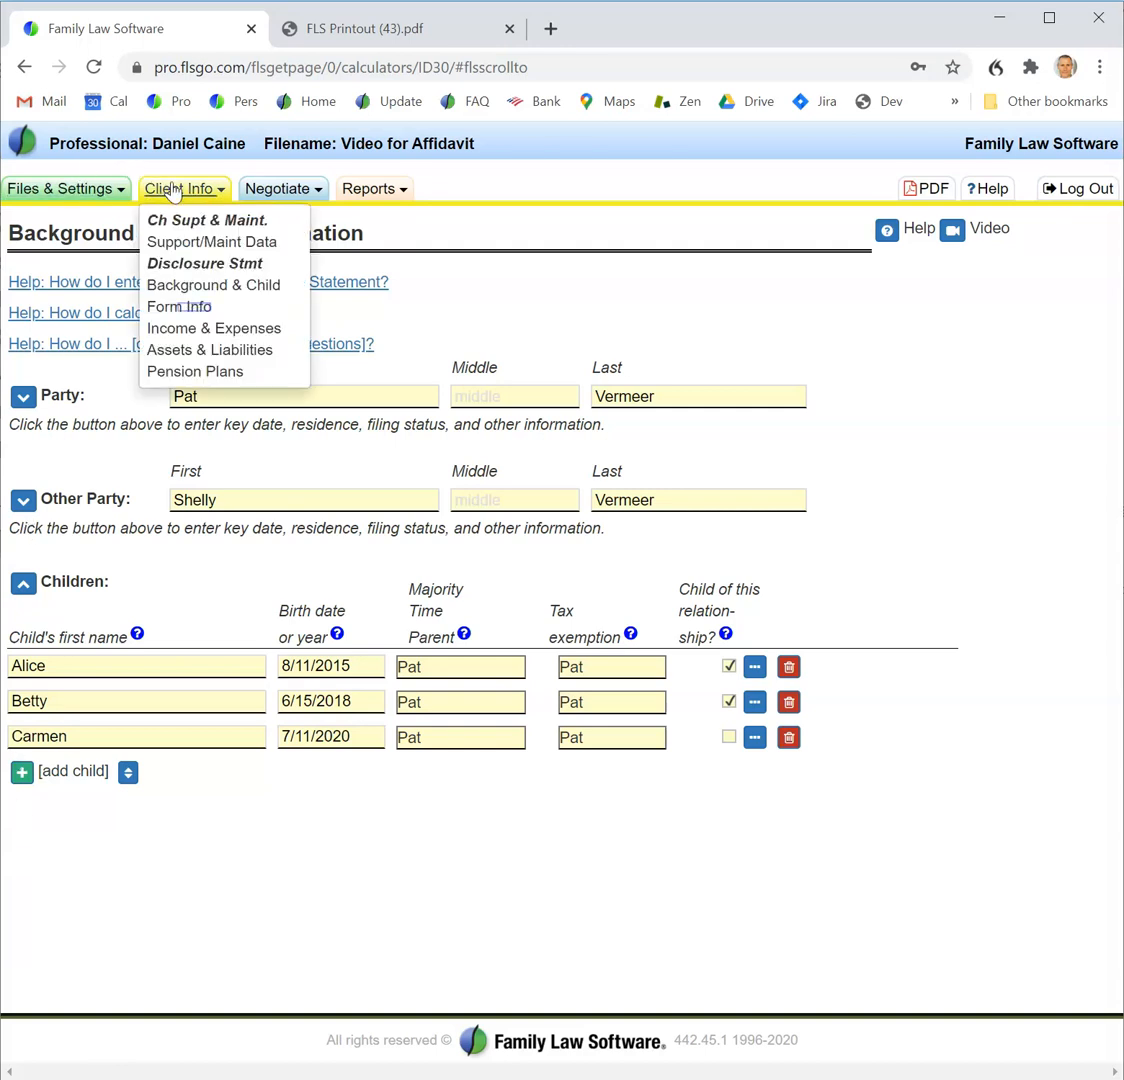
Show the Illinois Disclosure Form Info screen, cancel an amount-owed footnote and read the maintenance help
{"action": "left_click", "coordinate": [180, 307]}
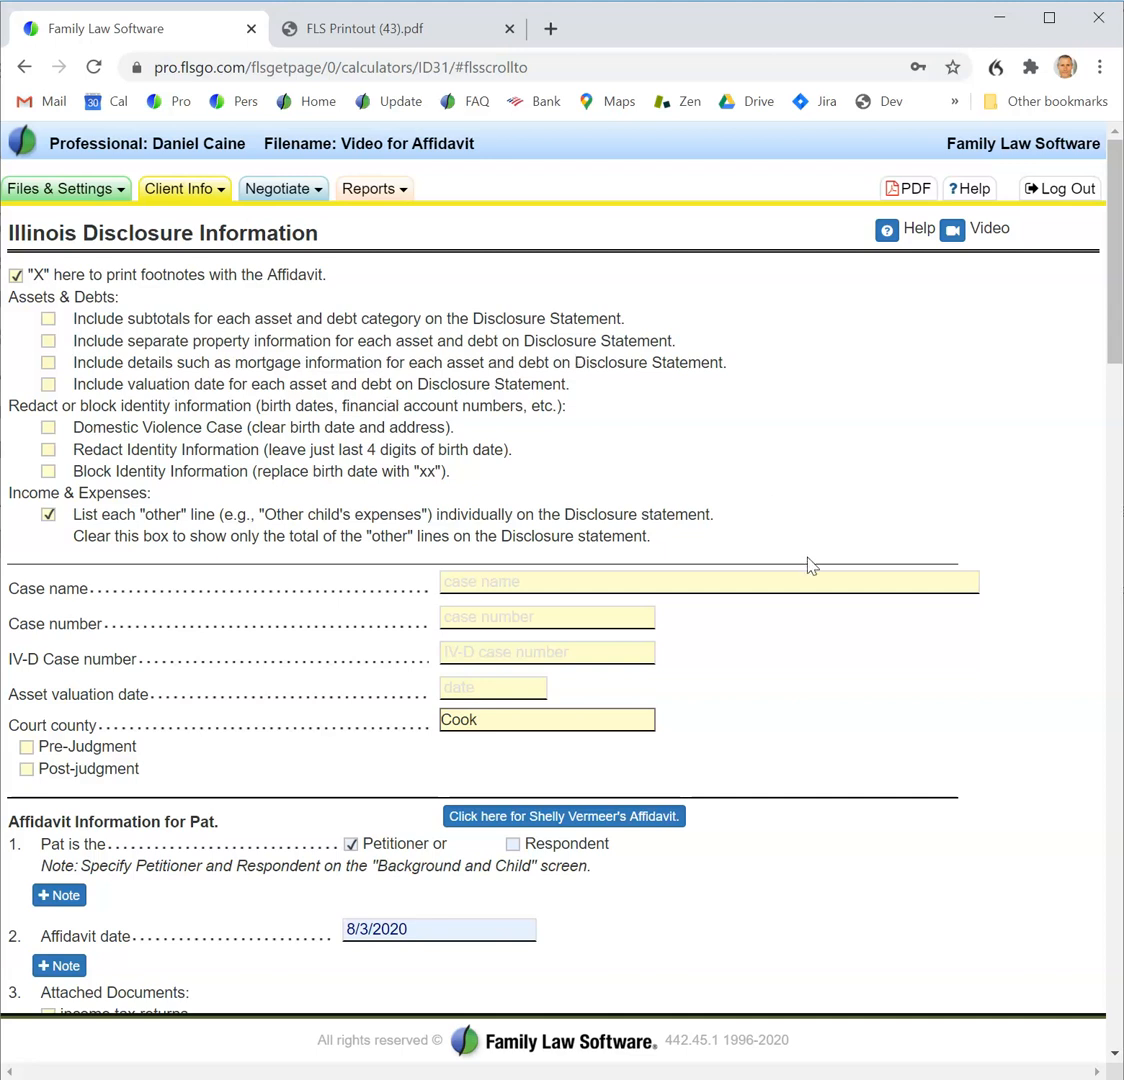
{"action": "scroll", "coordinate": [1116, 828], "scroll_direction": "down", "scroll_amount": 10}
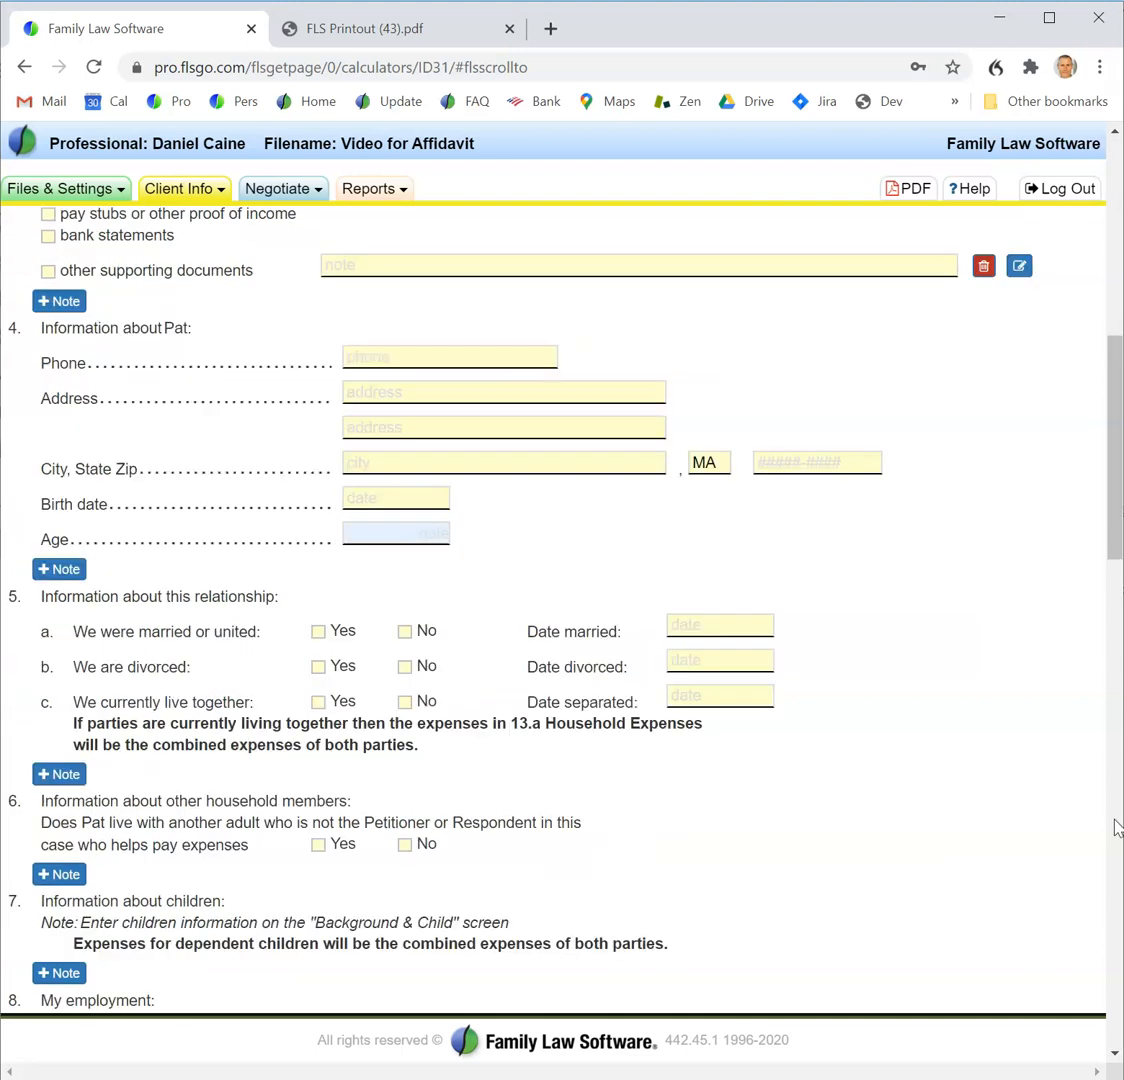
{"action": "scroll", "coordinate": [1116, 828], "scroll_direction": "down", "scroll_amount": 10}
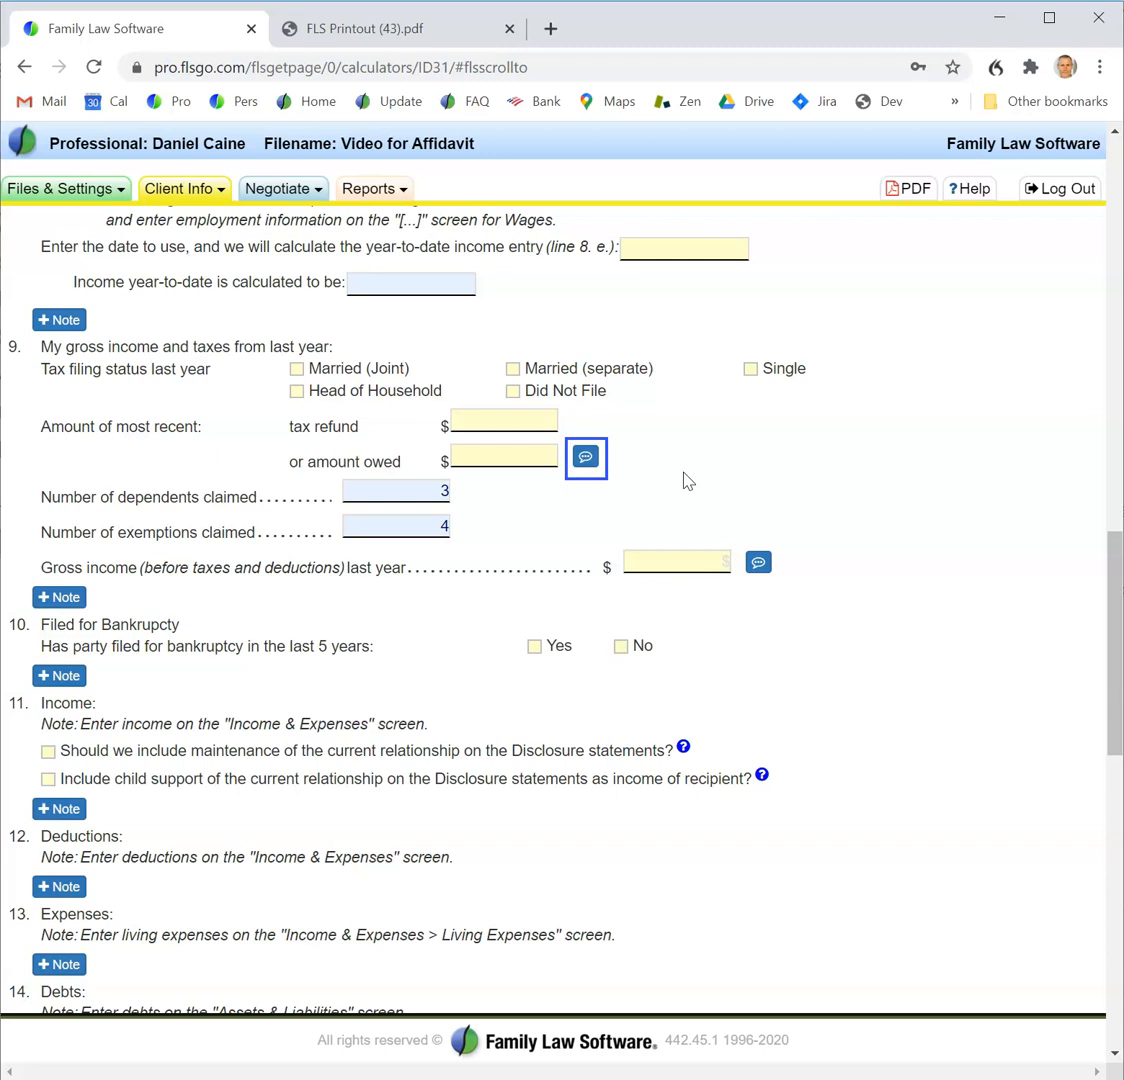
{"action": "left_click_drag", "start_coordinate": [586, 458], "coordinate": [584, 465]}
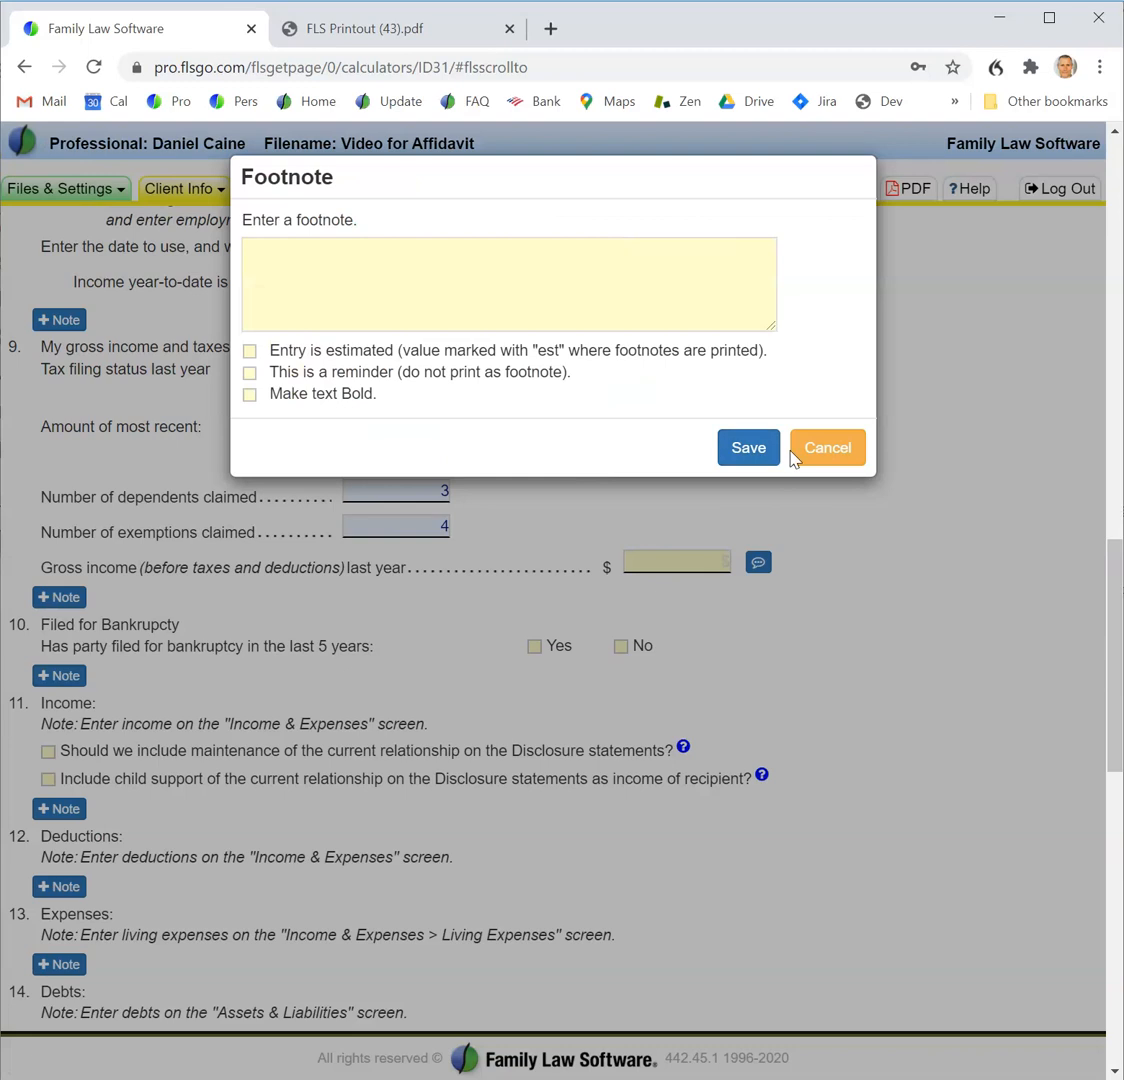
{"action": "left_click", "coordinate": [827, 447]}
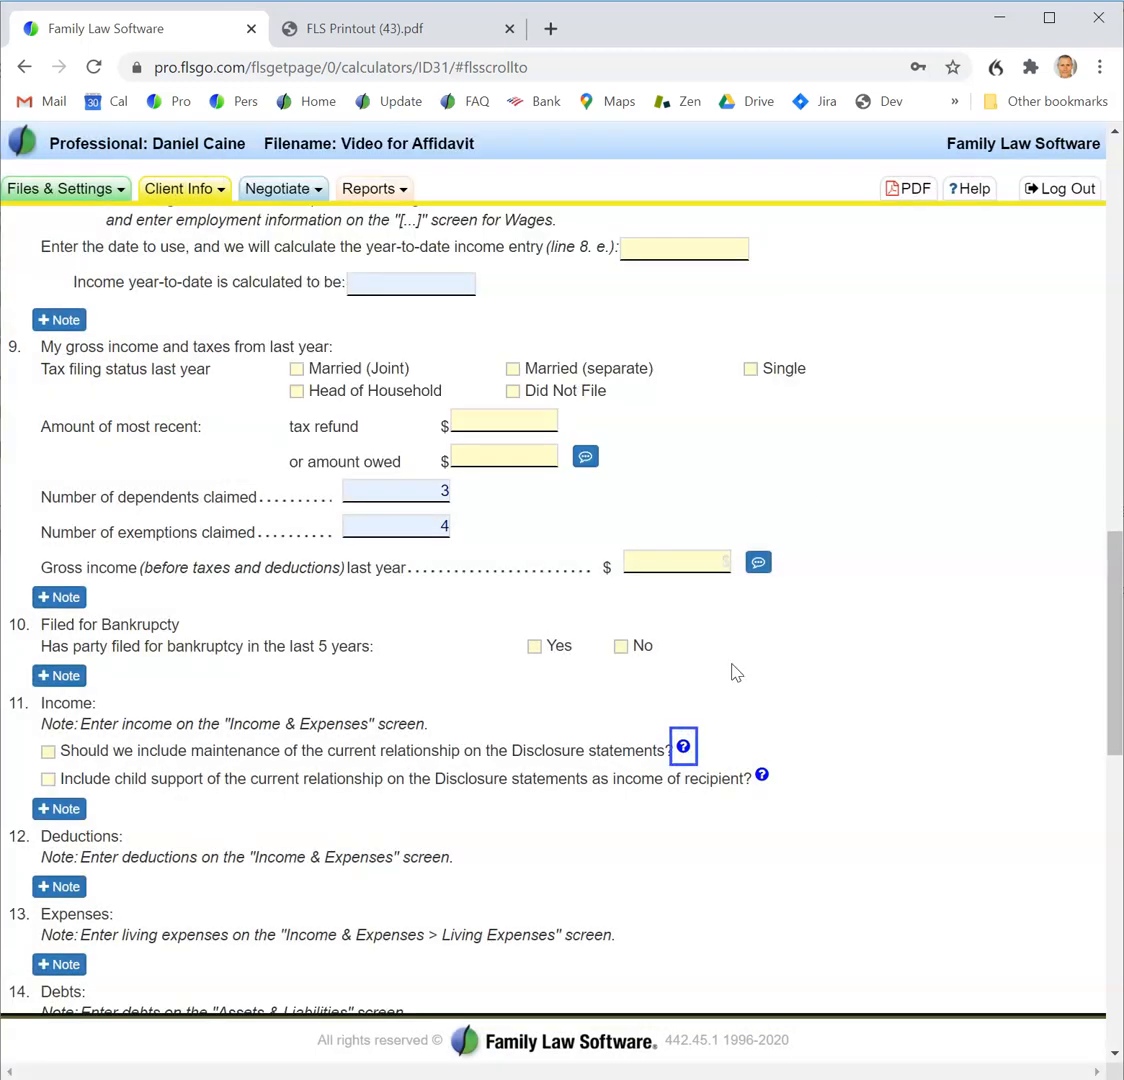
{"action": "left_click", "coordinate": [683, 747]}
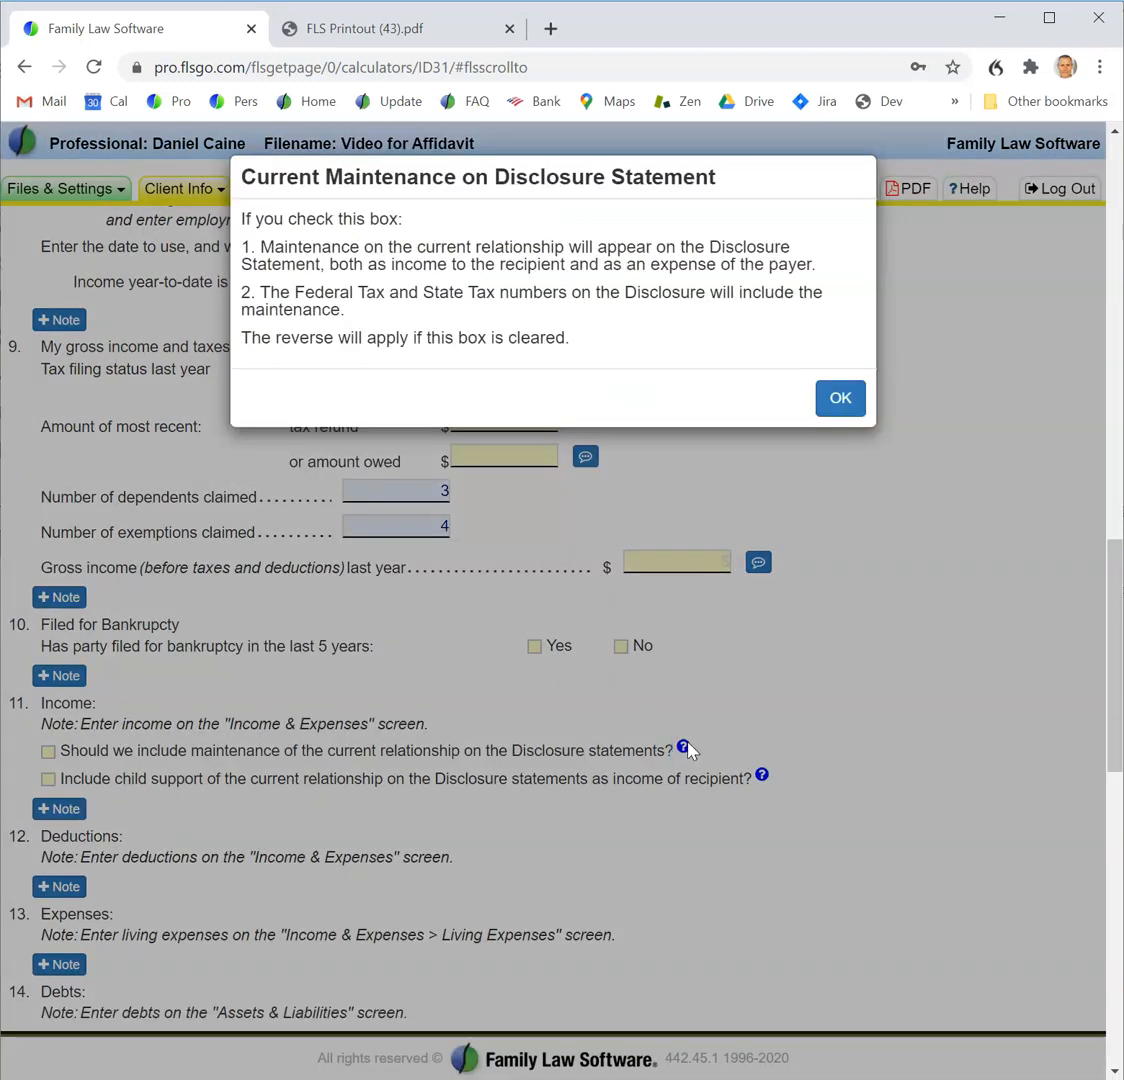
Dismiss the maintenance explanation and go to the Income & Expenses screens
{"action": "left_click", "coordinate": [840, 397]}
{"action": "left_click", "coordinate": [184, 188]}
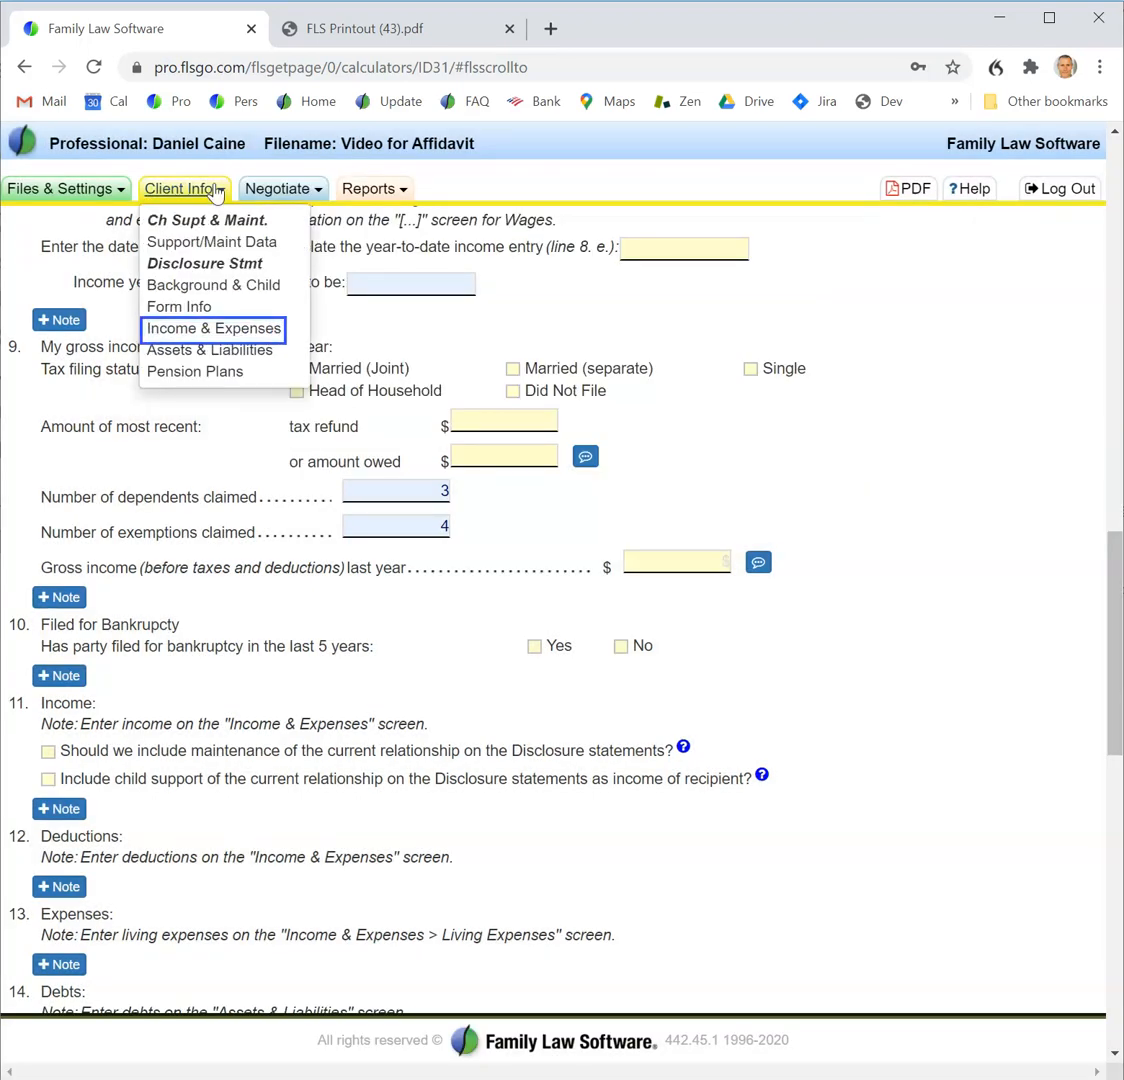
{"action": "left_click", "coordinate": [214, 328]}
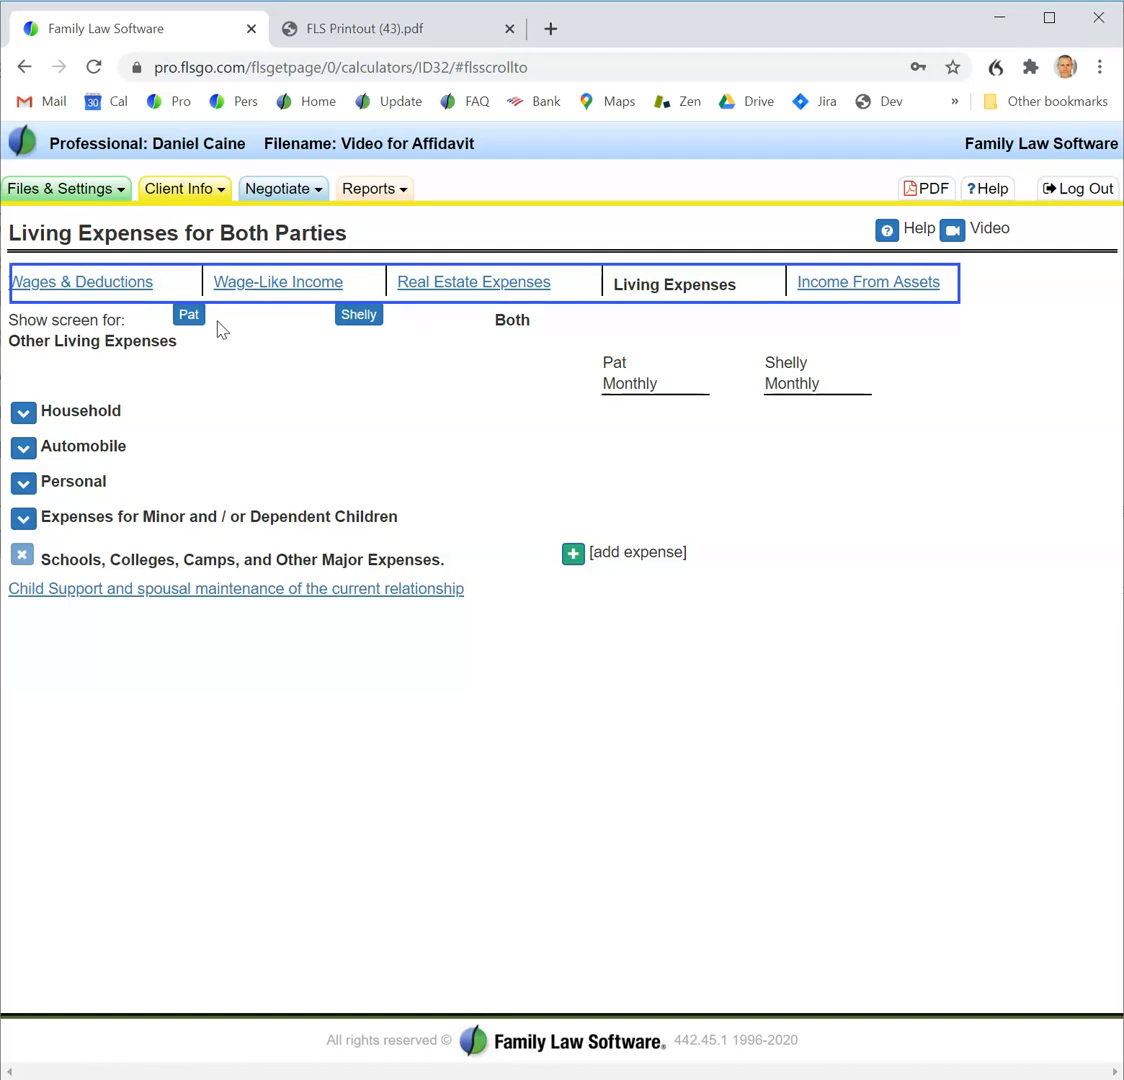
Show Wages & Deductions for Pat, then Shelly's 308 weekly from 10.25/hour at 30 hours
{"action": "left_click", "coordinate": [81, 281]}
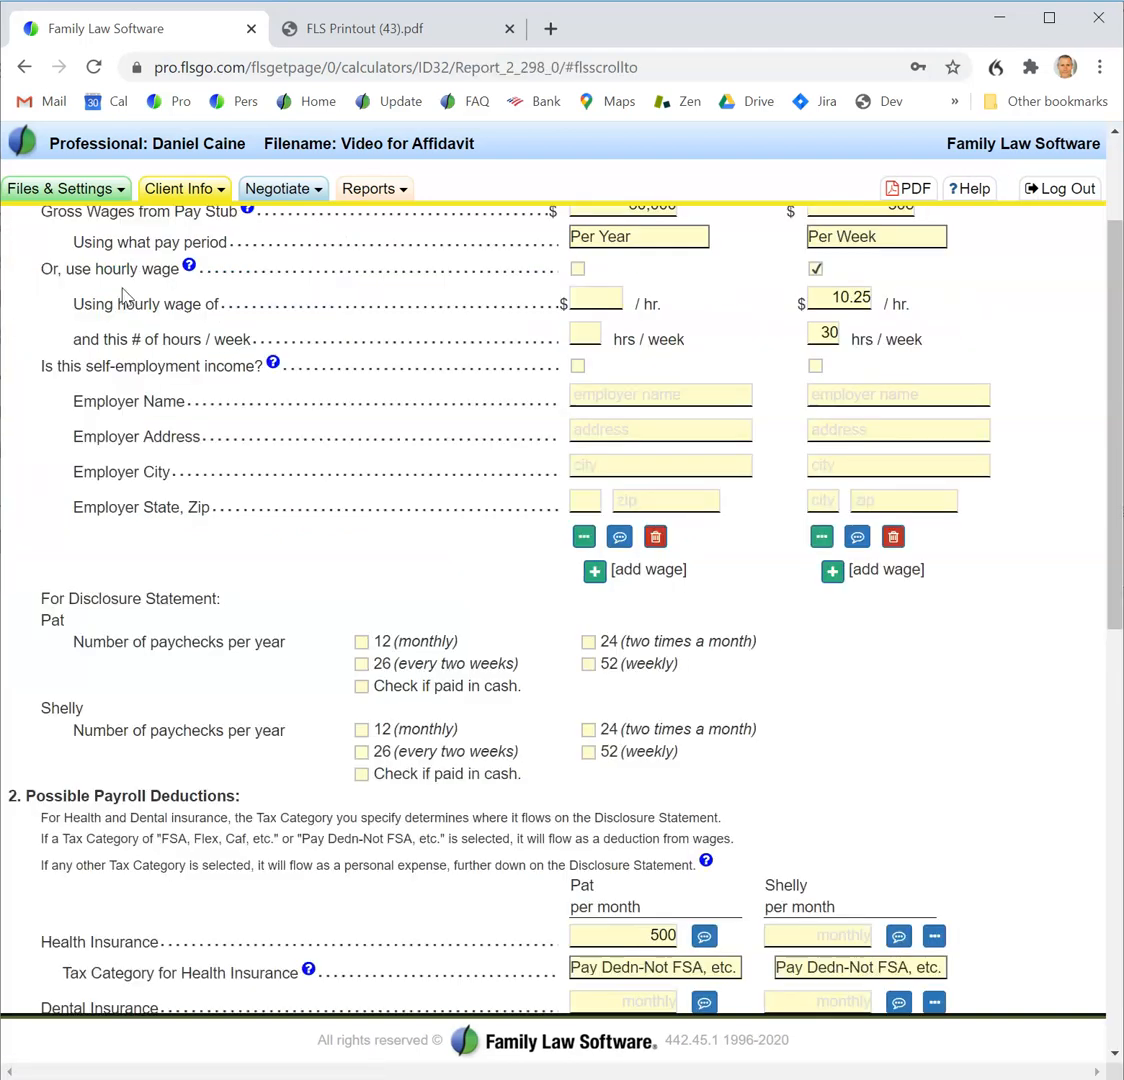
{"action": "left_click_drag", "start_coordinate": [1113, 300], "coordinate": [1113, 178]}
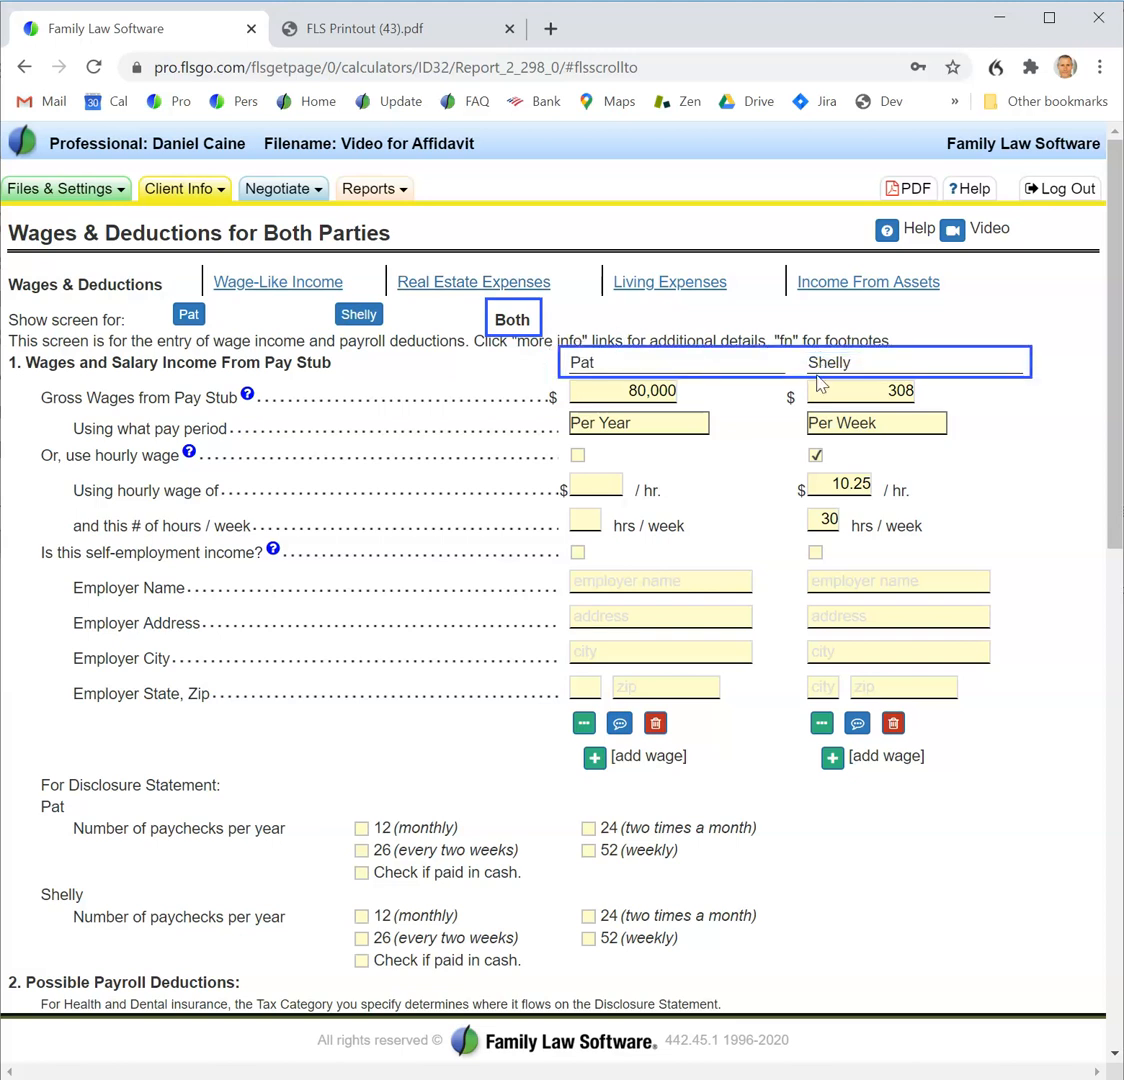
{"action": "left_click", "coordinate": [187, 314]}
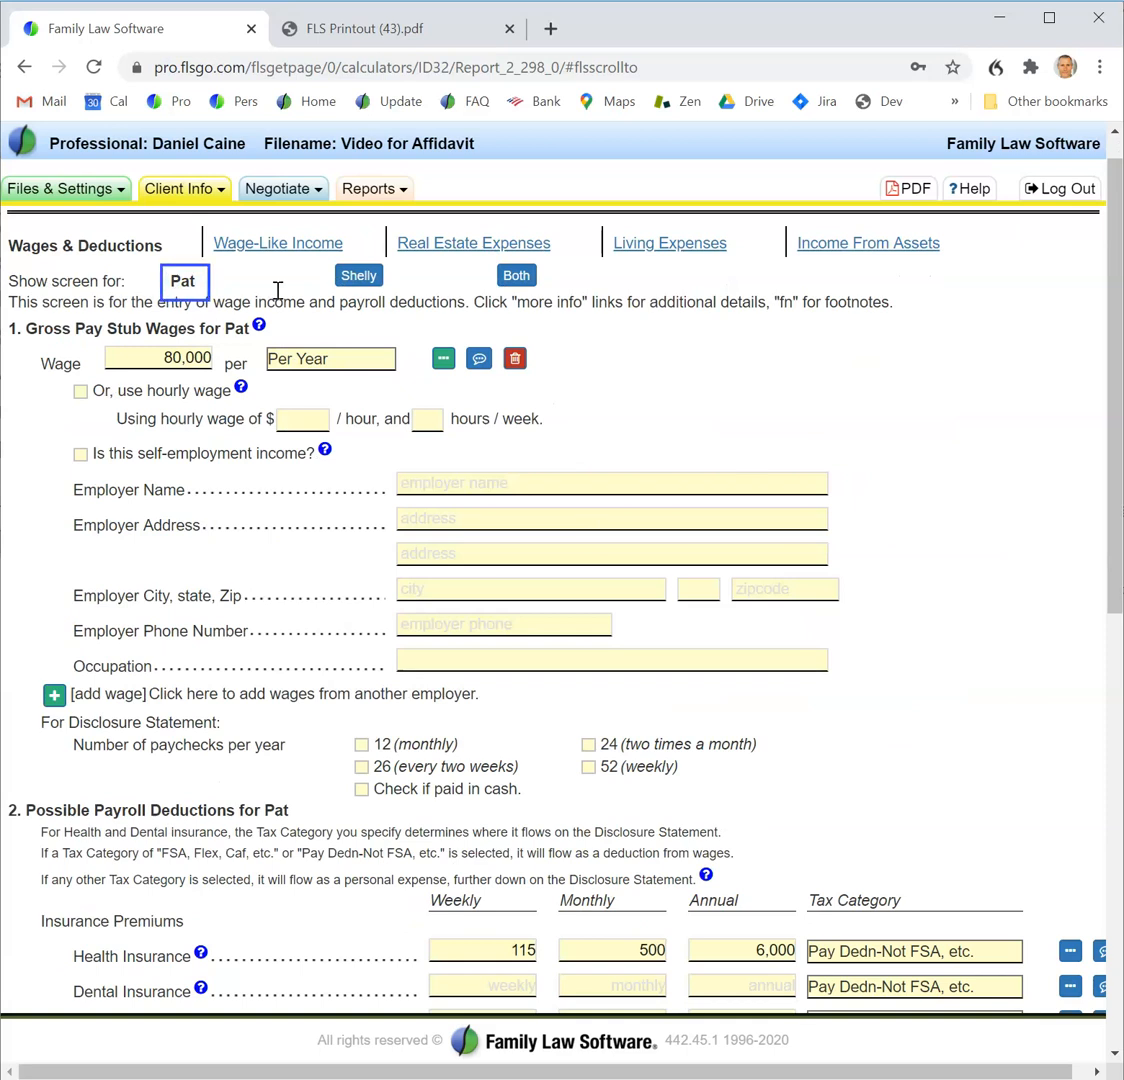
{"action": "left_click", "coordinate": [358, 275]}
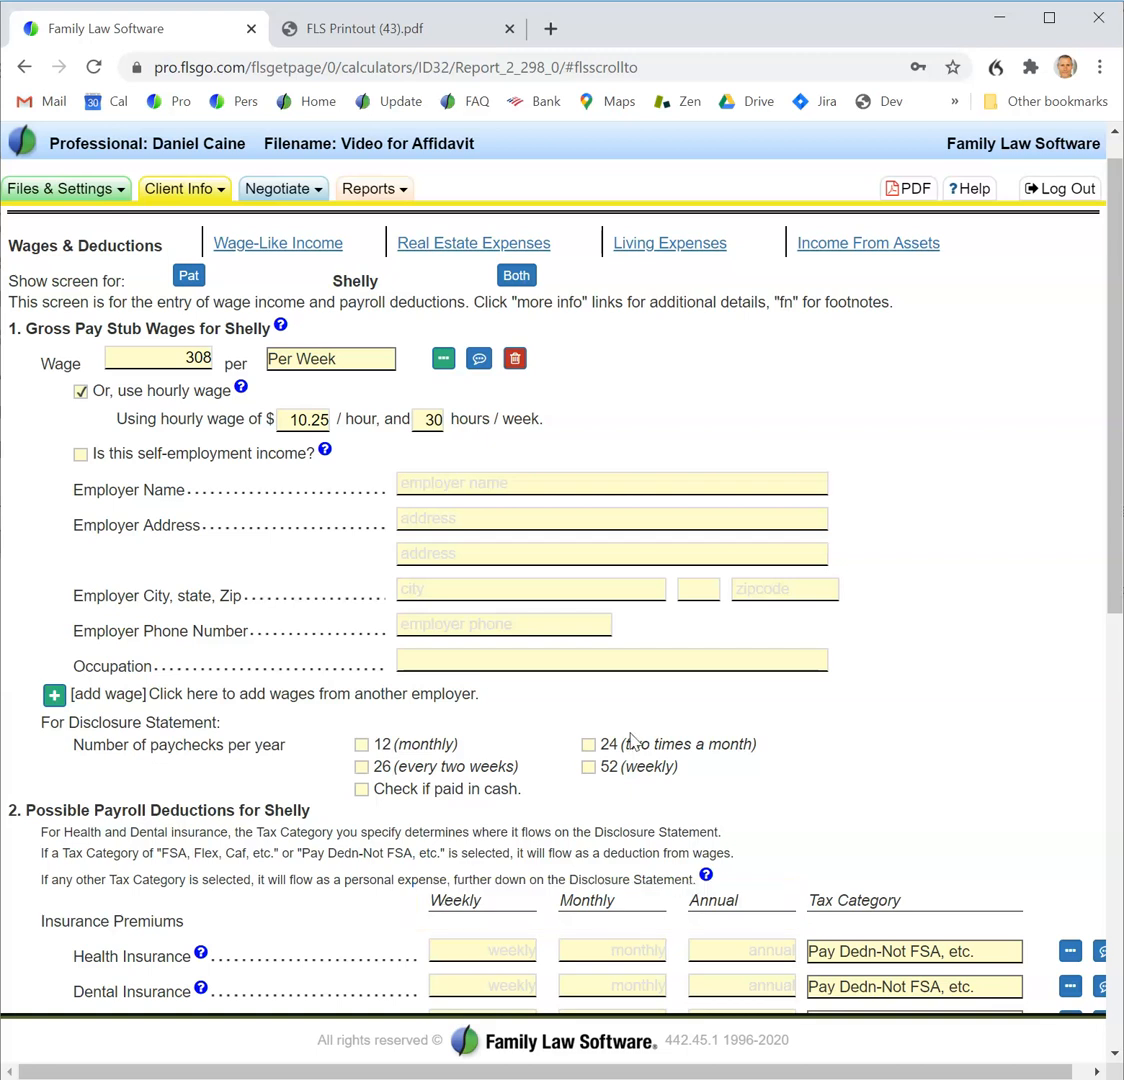
Review the Wage-Like Income screen, then go to Real Estate Expenses
{"action": "left_click", "coordinate": [308, 250]}
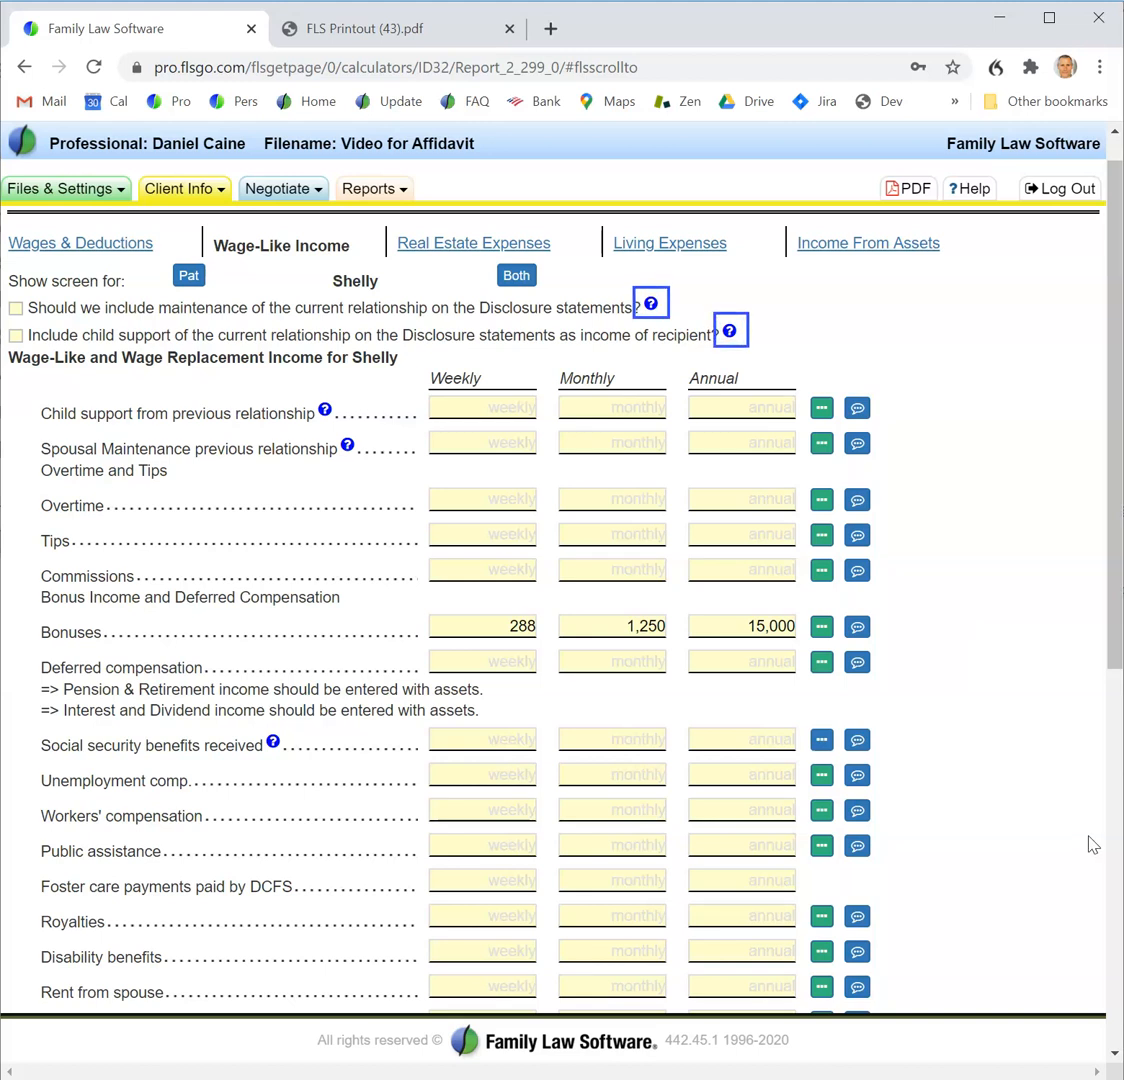
{"action": "left_click", "coordinate": [473, 243]}
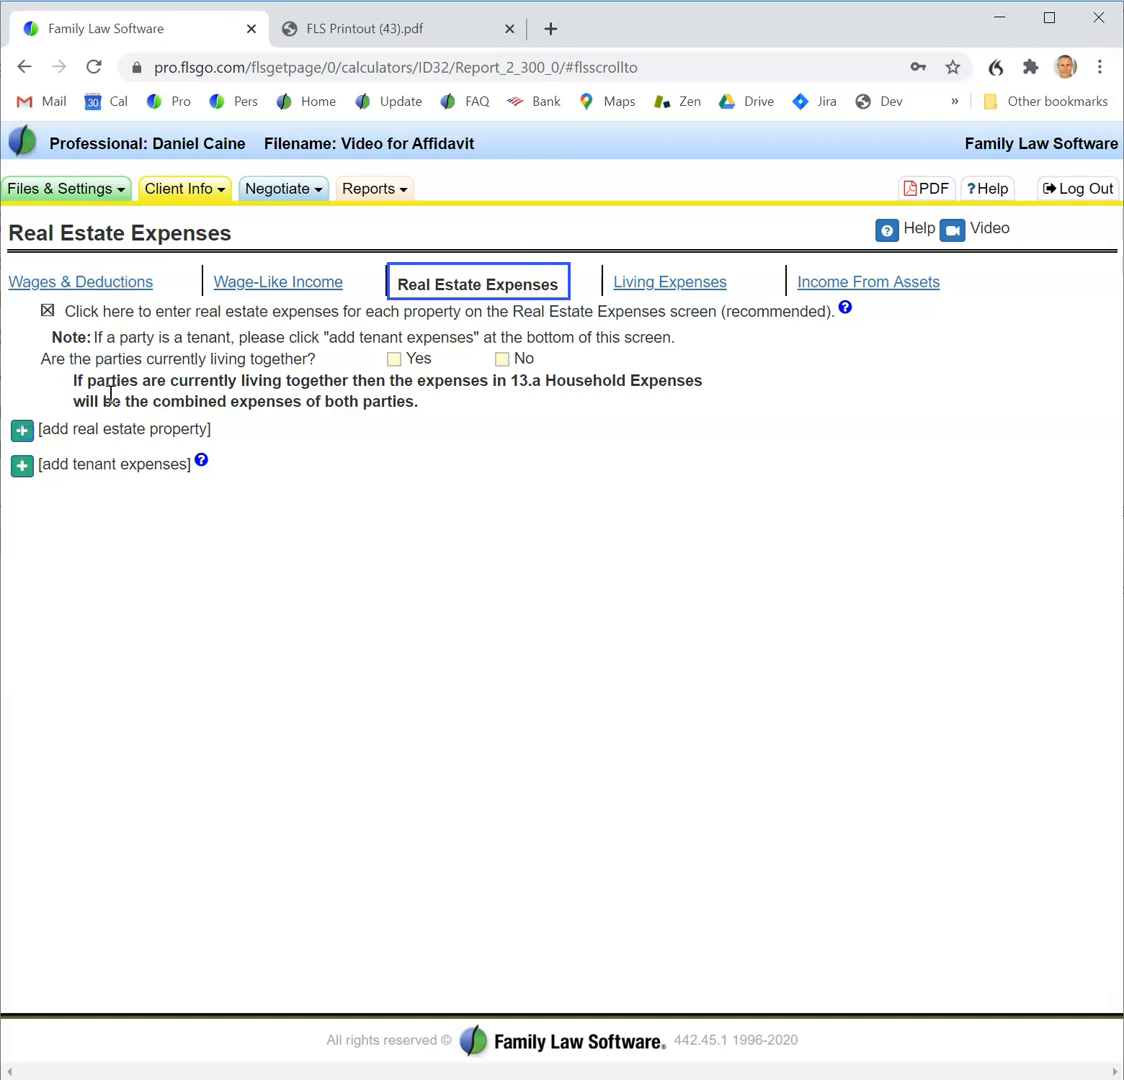
Add the 123 Anystreet Lane property with its description and annual real estate tax
{"action": "left_click", "coordinate": [22, 430]}
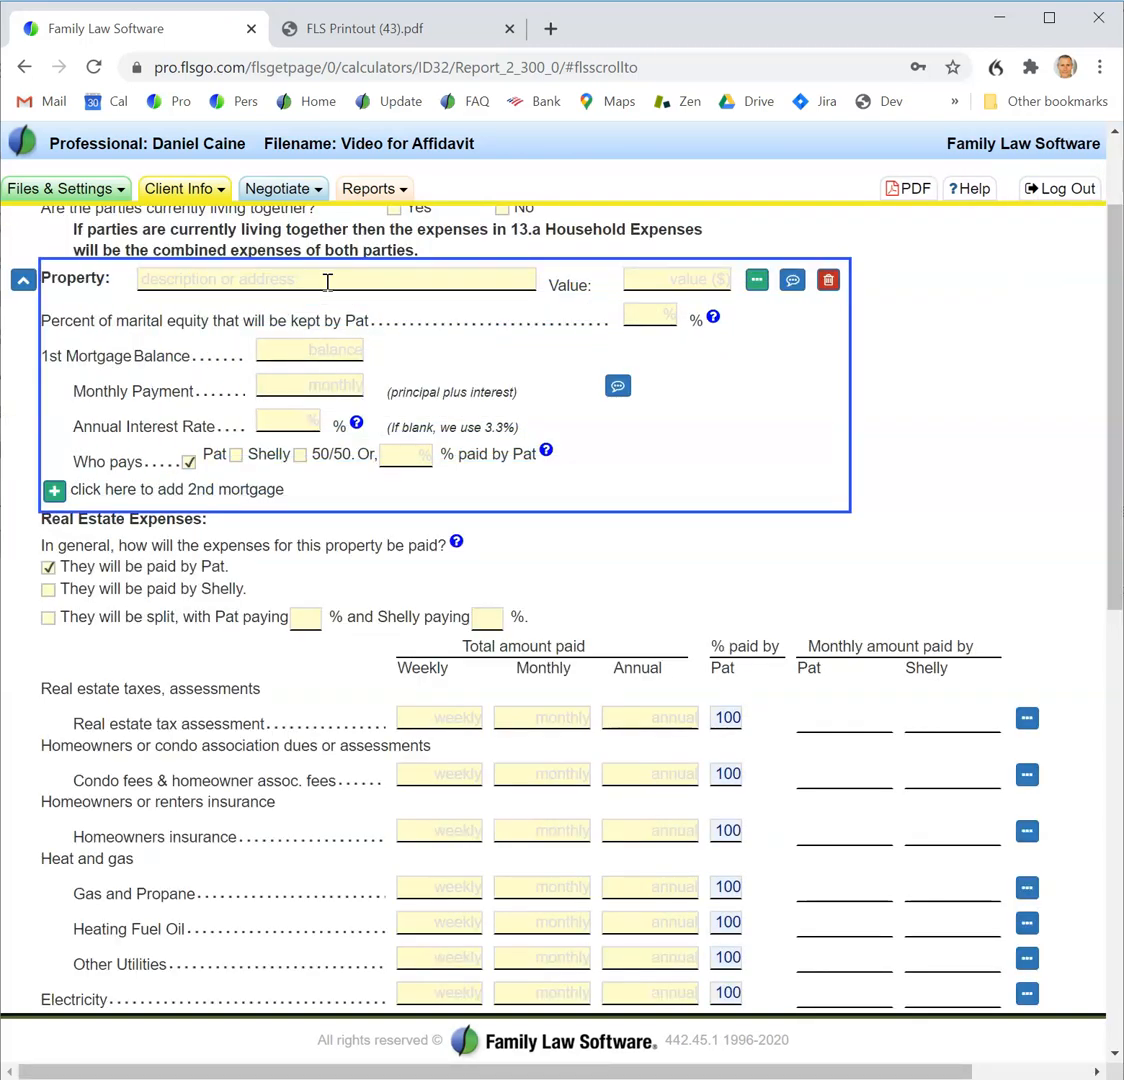
{"action": "left_click", "coordinate": [303, 281]}
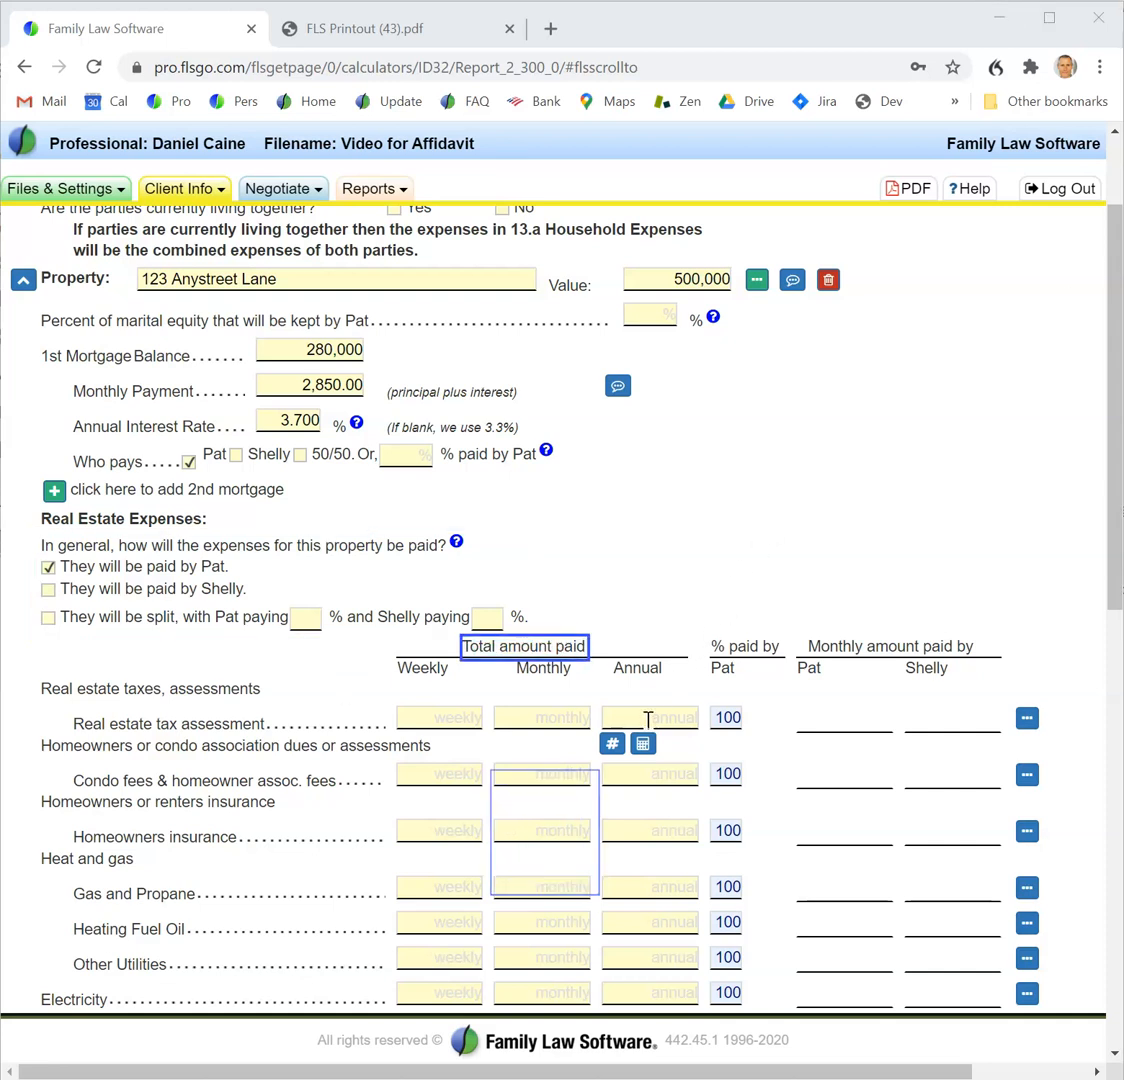
{"action": "type", "text": "1200"}
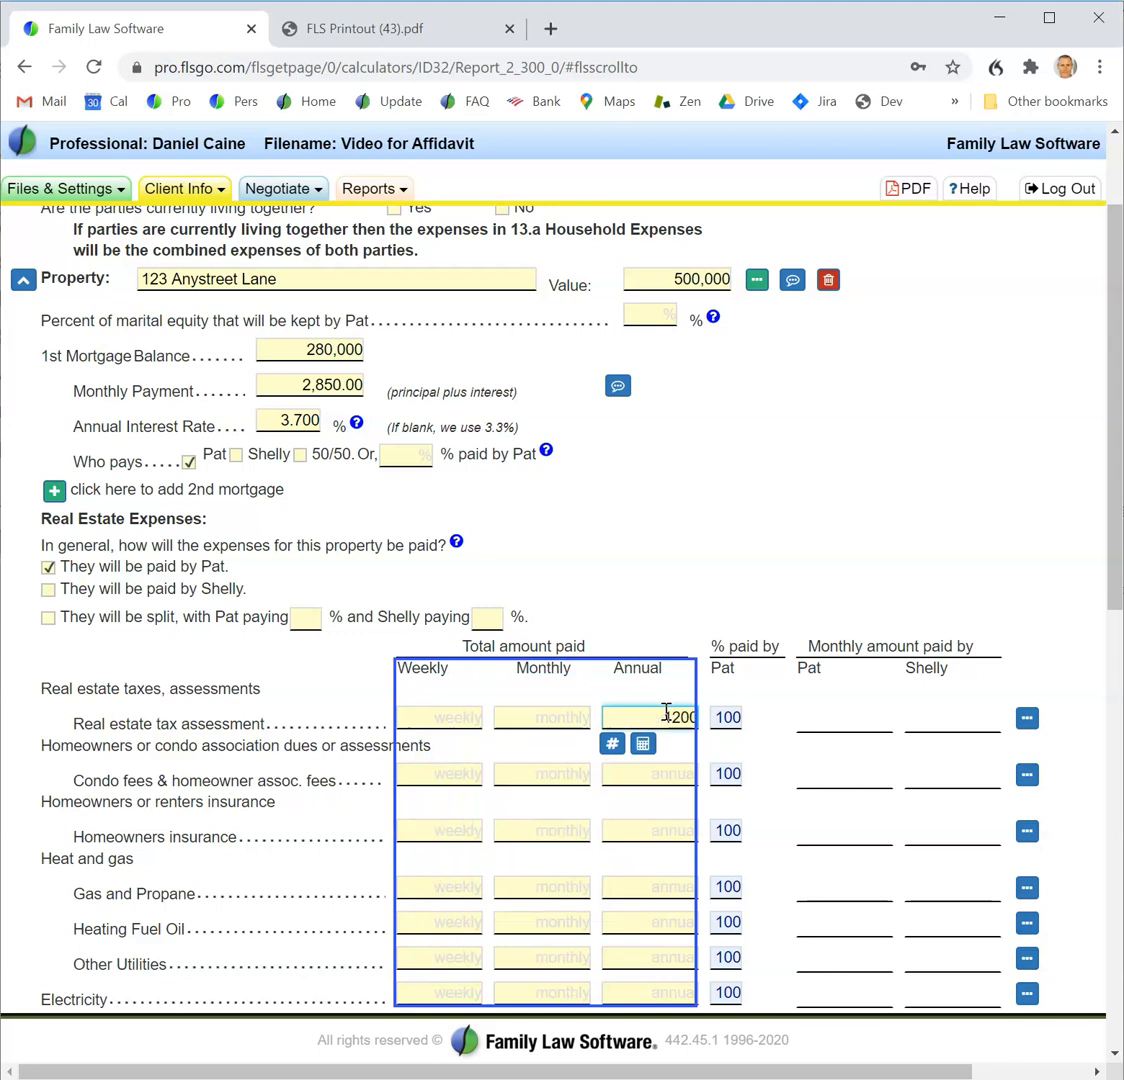
{"action": "type", "text": "0"}
{"action": "key", "text": "Tab"}
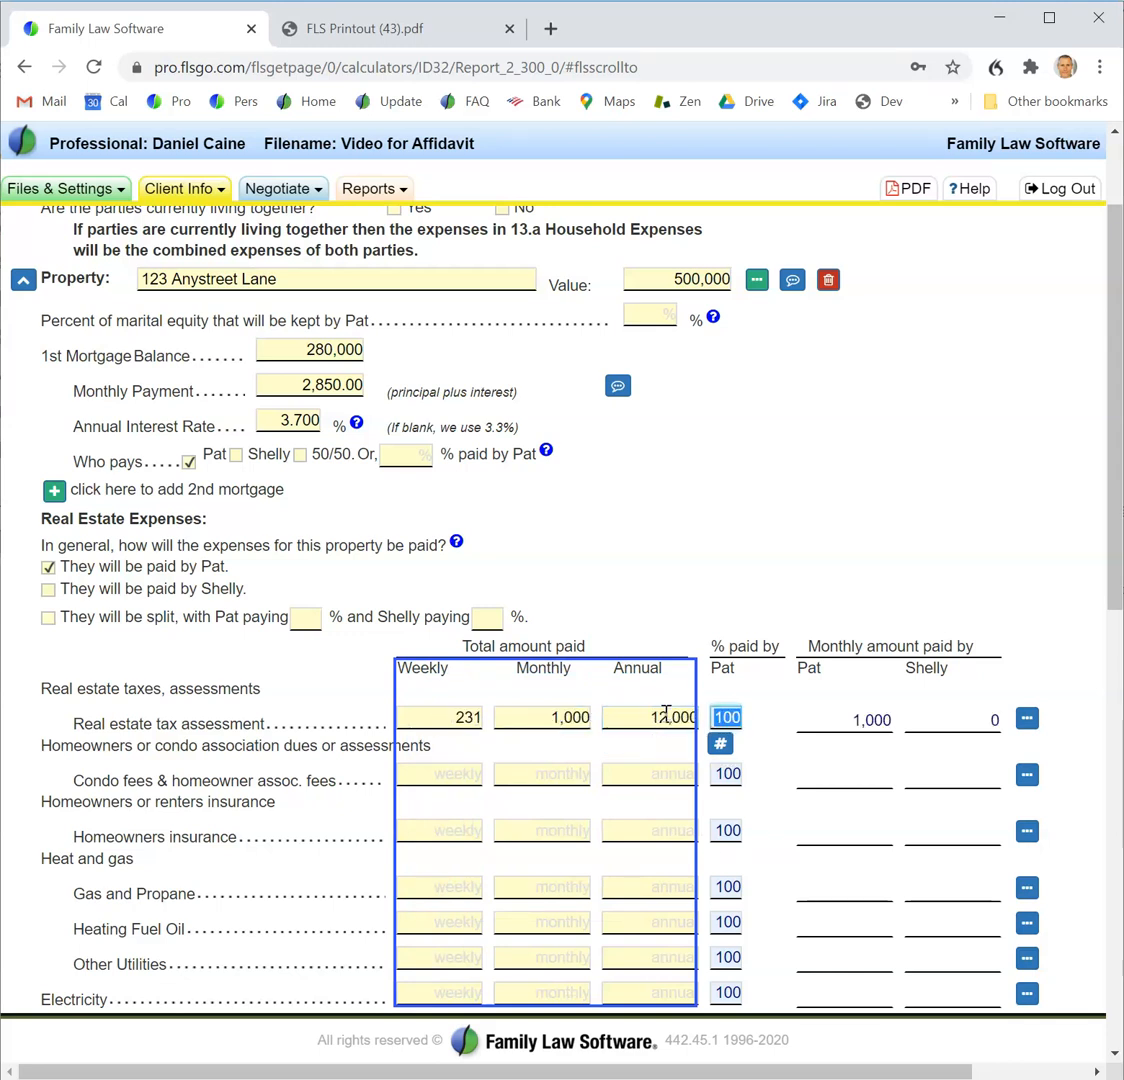
Record 800 monthly Gas and Propane and set Pat's real estate tax share to 50%, split 500/500
{"action": "left_click", "coordinate": [558, 886]}
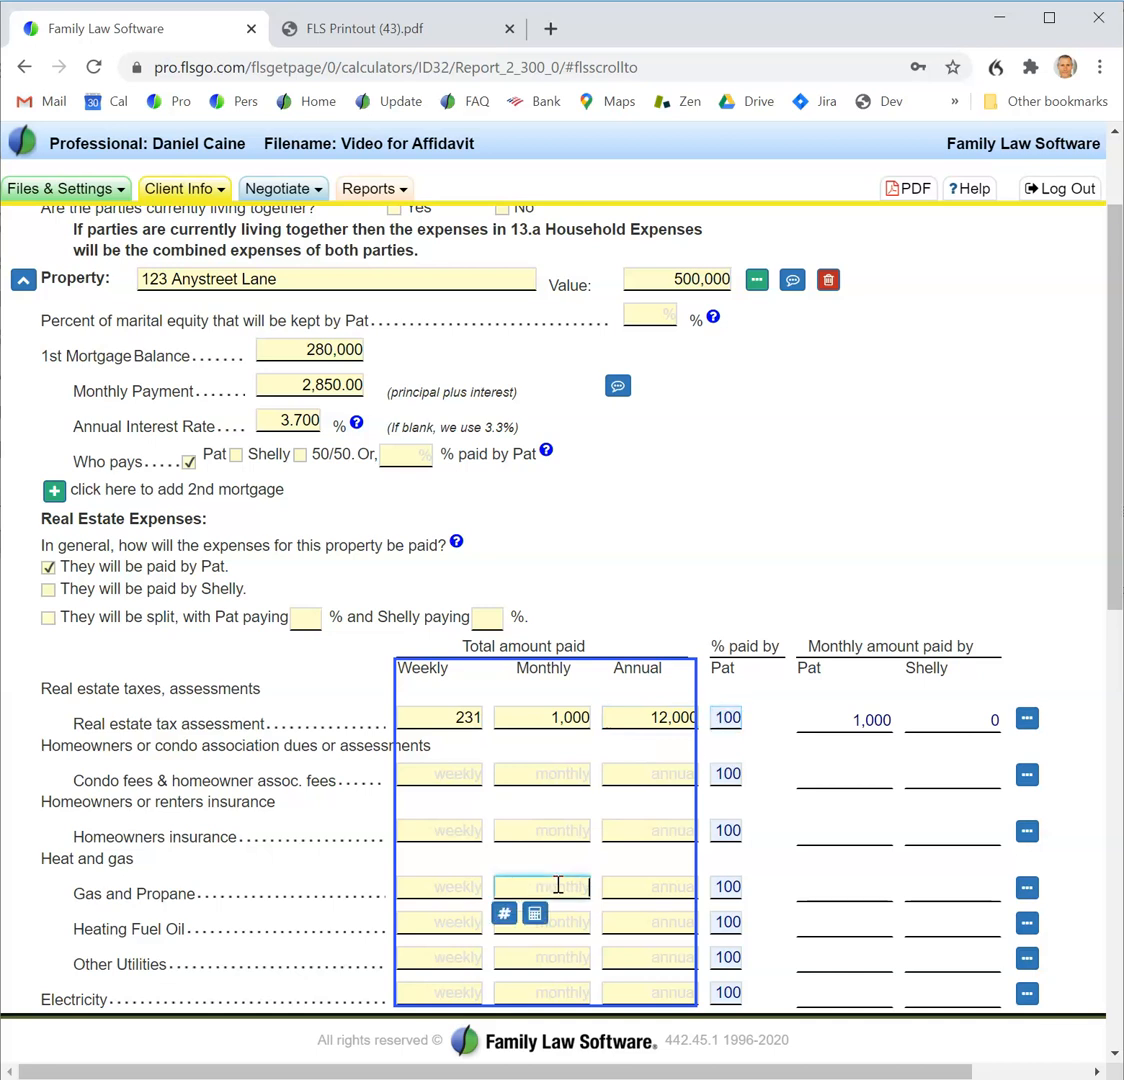
{"action": "type", "text": "800"}
{"action": "key", "text": "Tab"}
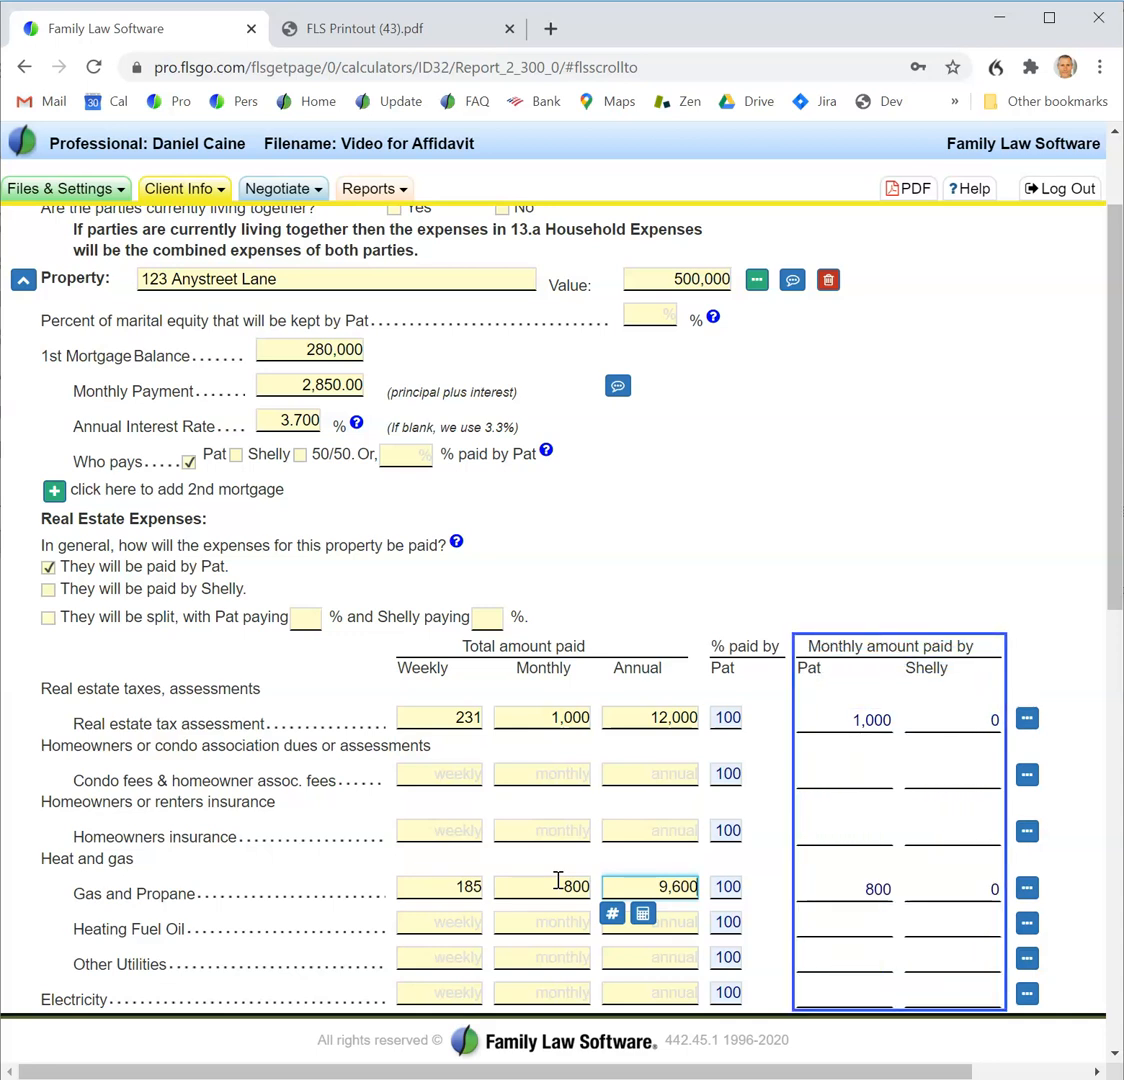
{"action": "left_click", "coordinate": [728, 717]}
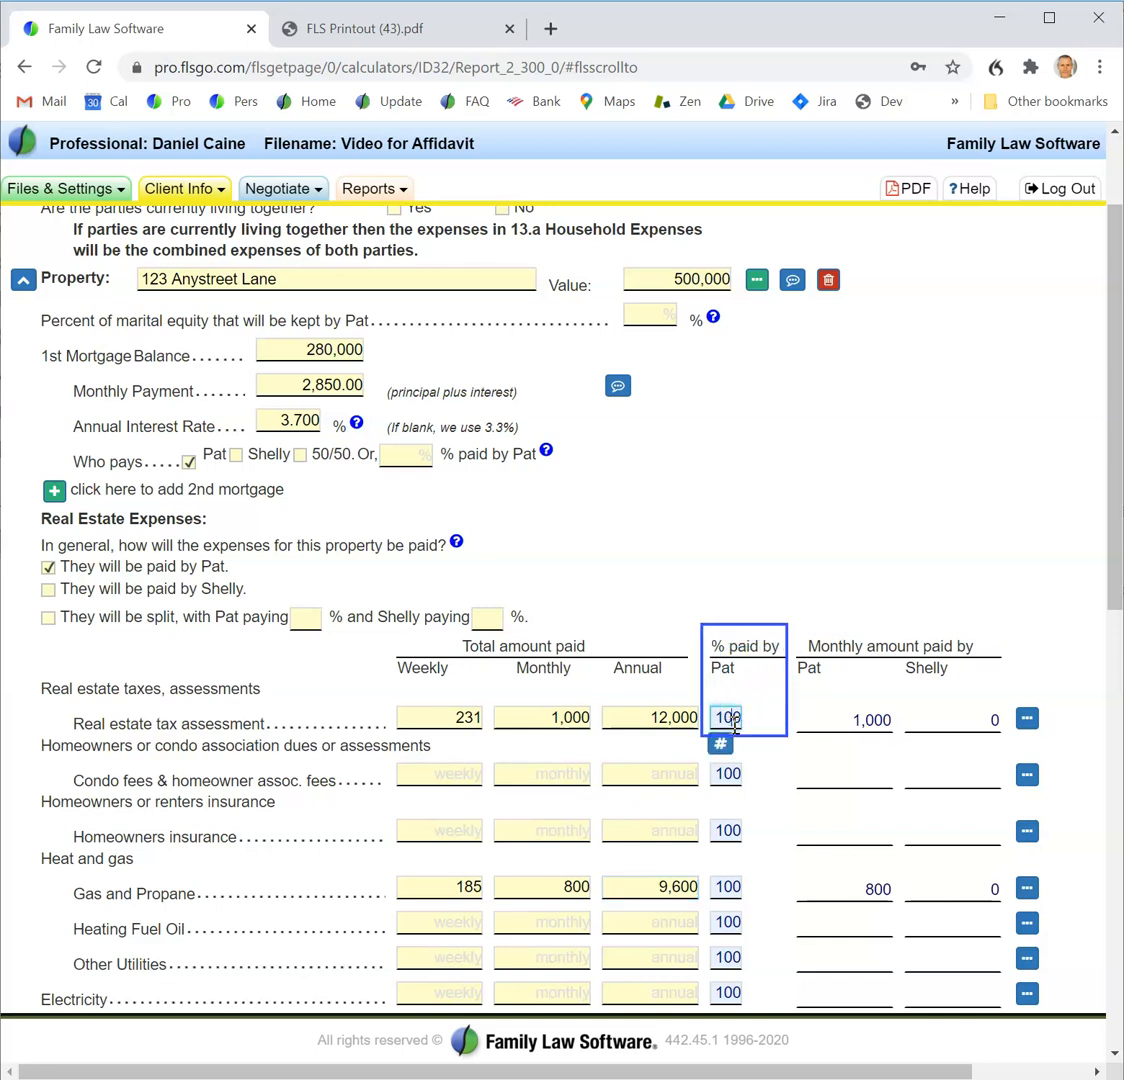
{"action": "type", "text": "050"}
{"action": "left_click", "coordinate": [666, 775]}
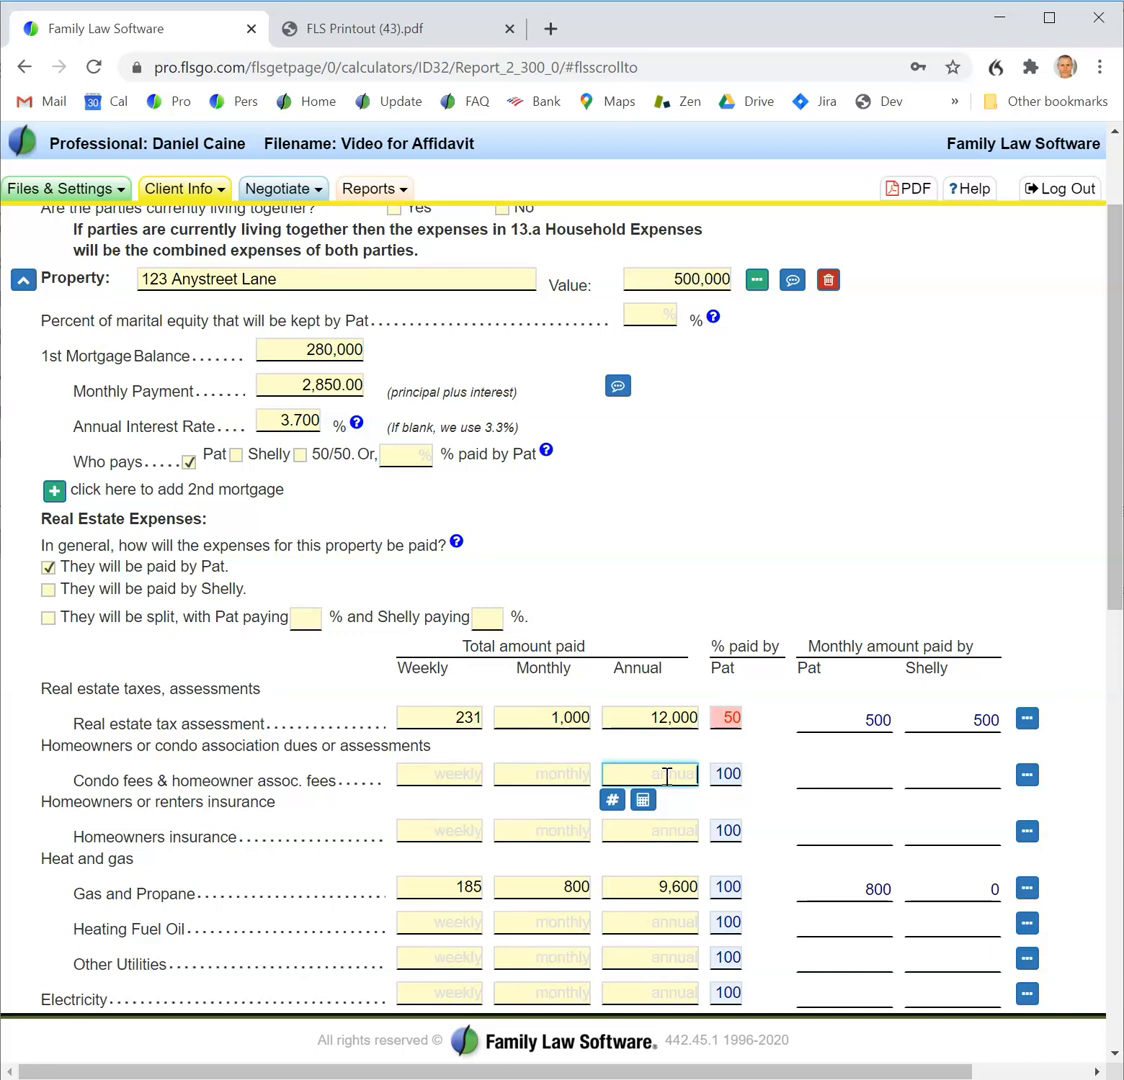
{"action": "scroll", "coordinate": [666, 777], "scroll_direction": "up", "scroll_amount": 3}
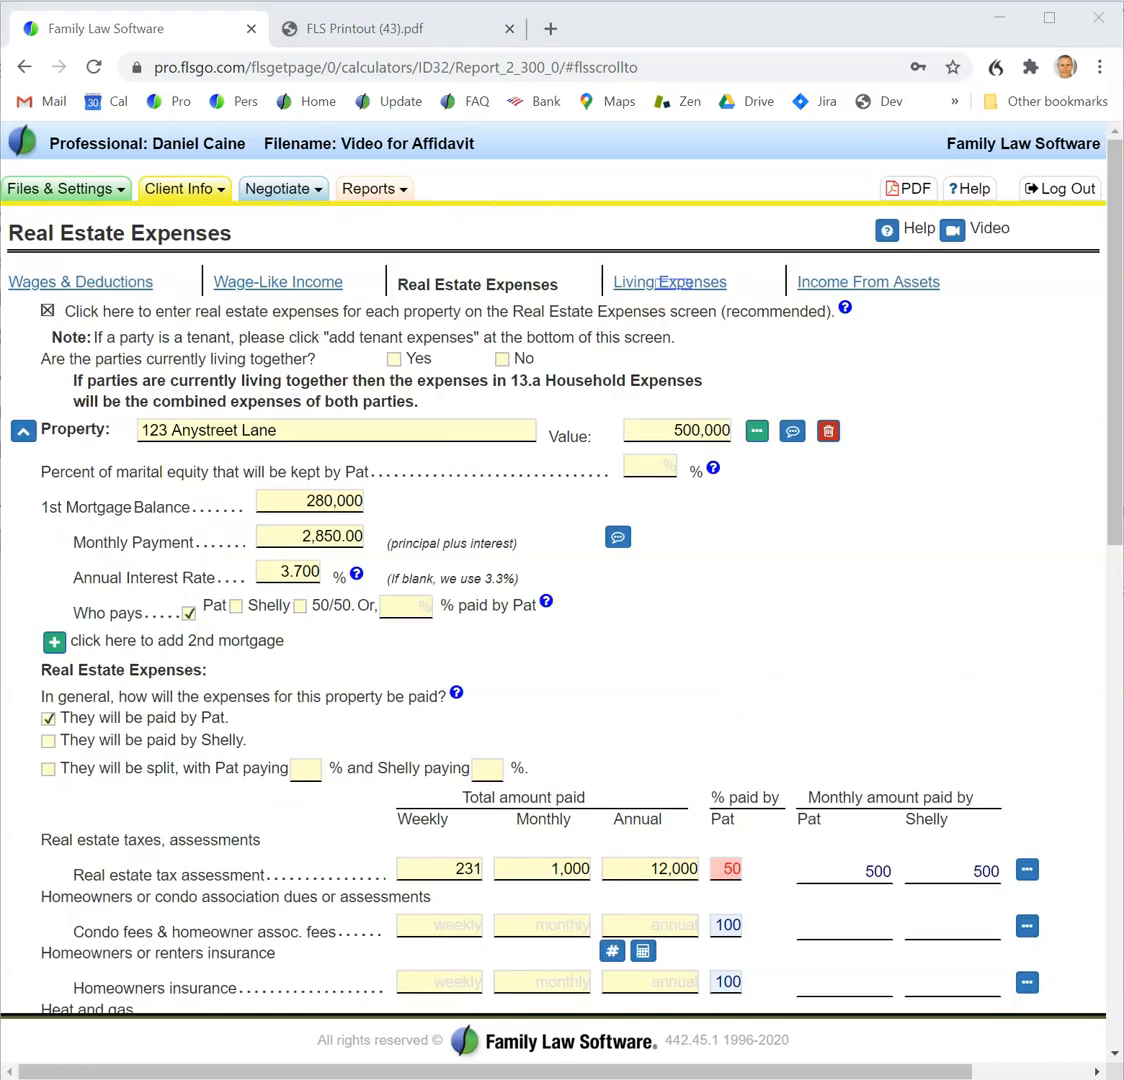
Review Shelly's Living Expenses with Automobile expanded, then go to Income From Assets
{"action": "left_click", "coordinate": [670, 282]}
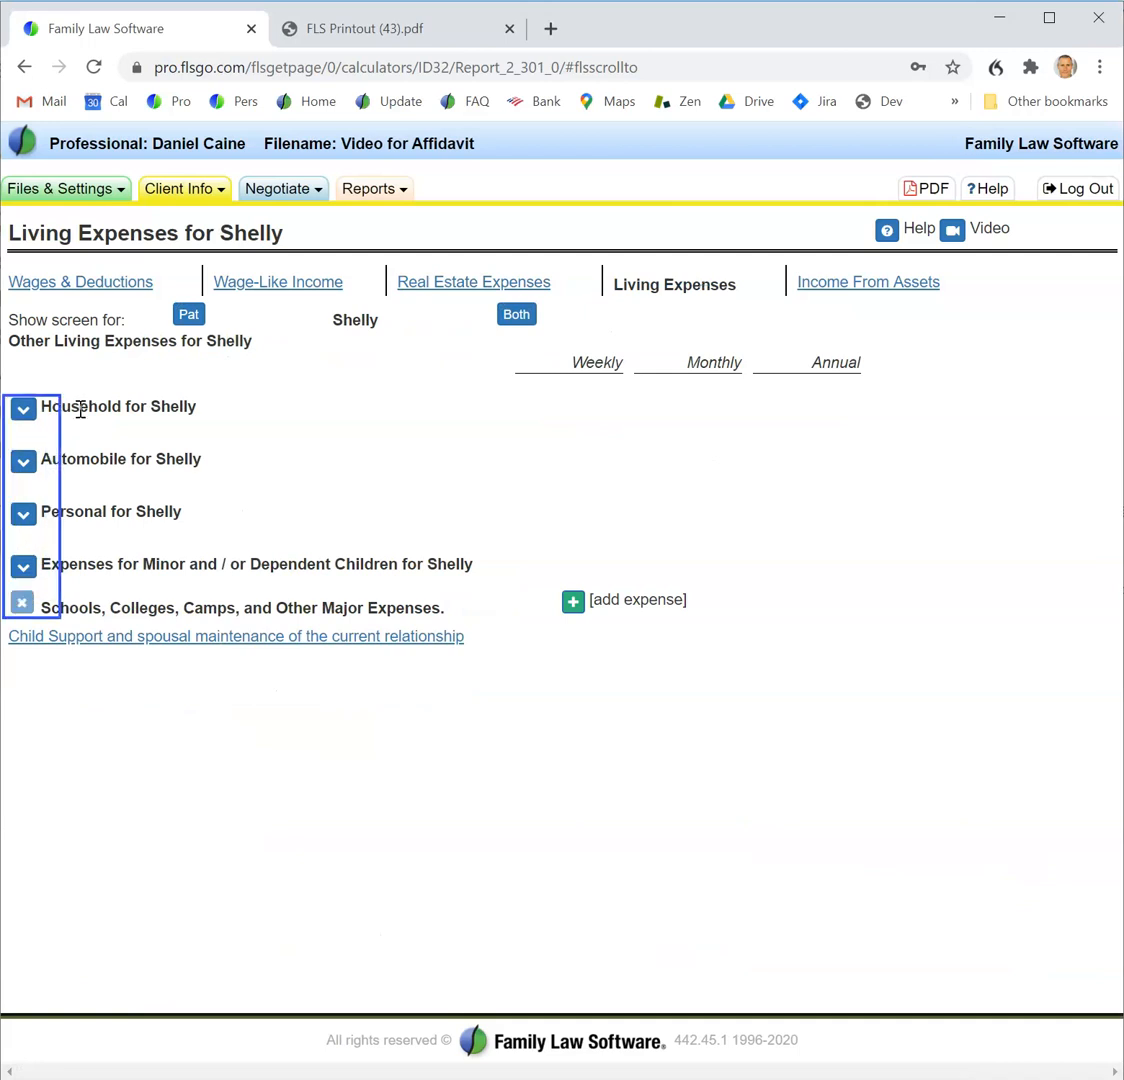
{"action": "left_click", "coordinate": [23, 463]}
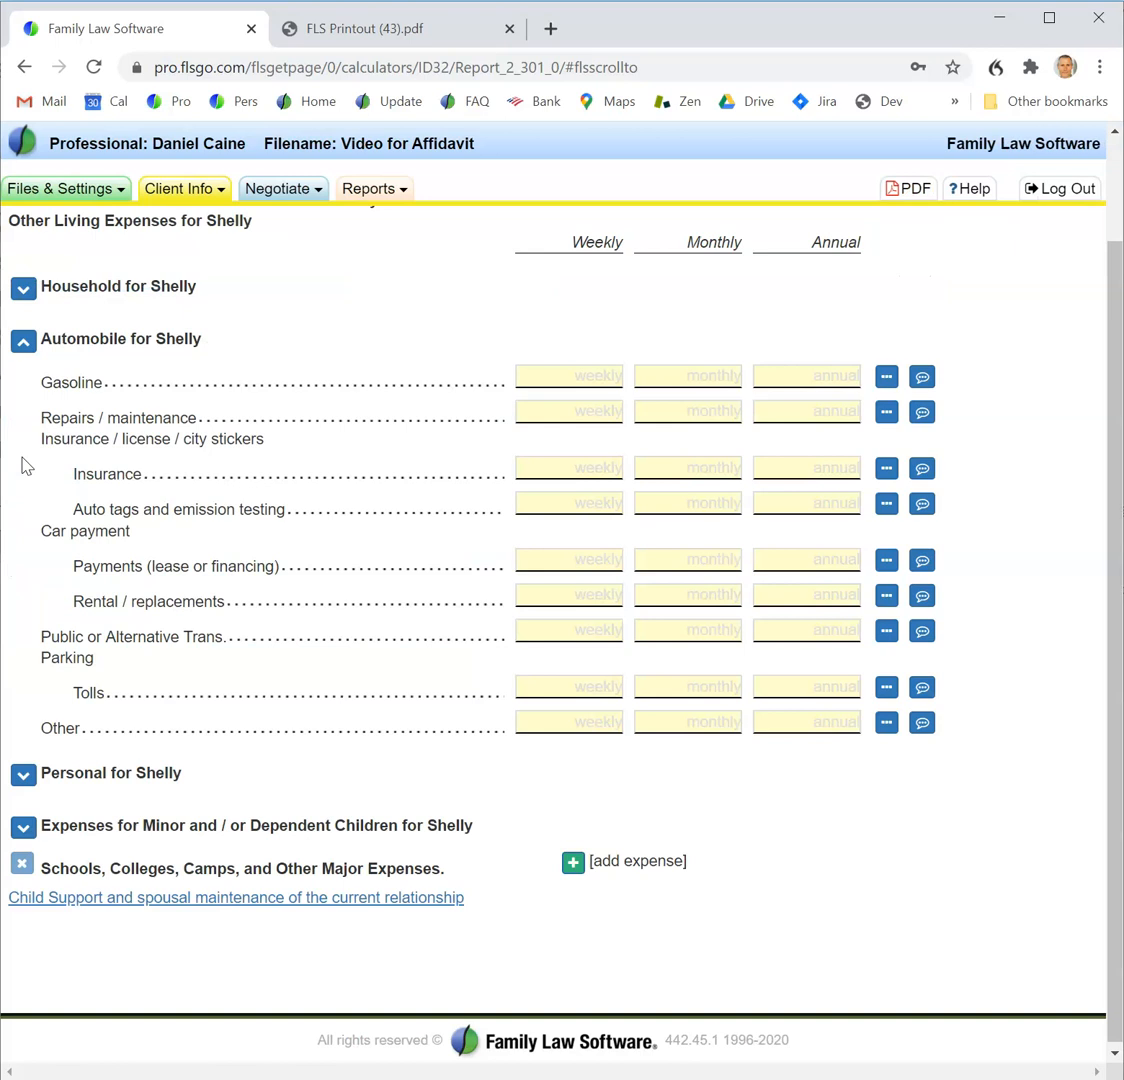
{"action": "scroll", "coordinate": [27, 465], "scroll_direction": "up", "scroll_amount": 3}
{"action": "left_click", "coordinate": [863, 283]}
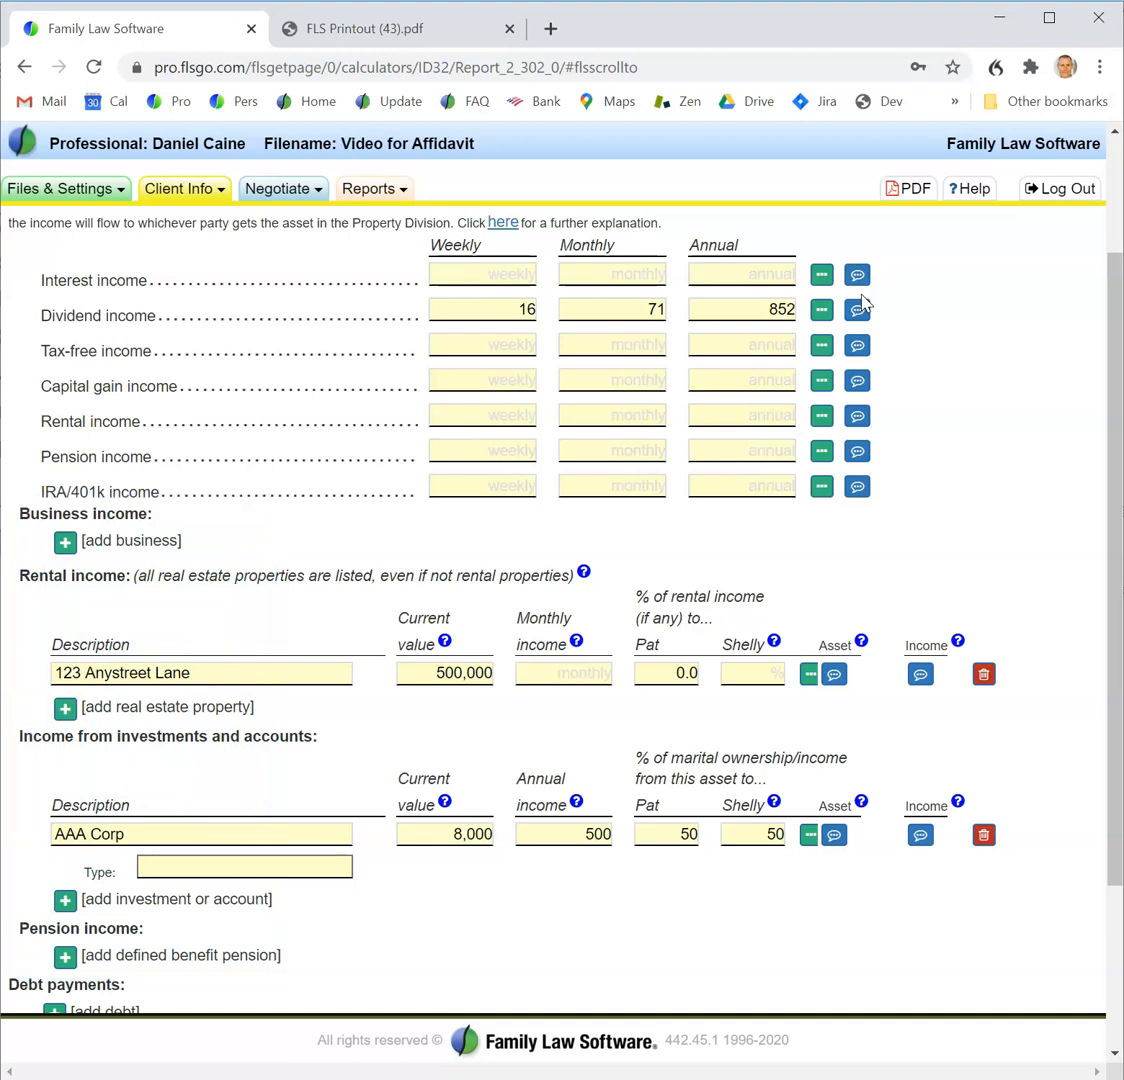
{"action": "scroll", "coordinate": [980, 800], "scroll_direction": "down", "scroll_amount": 3}
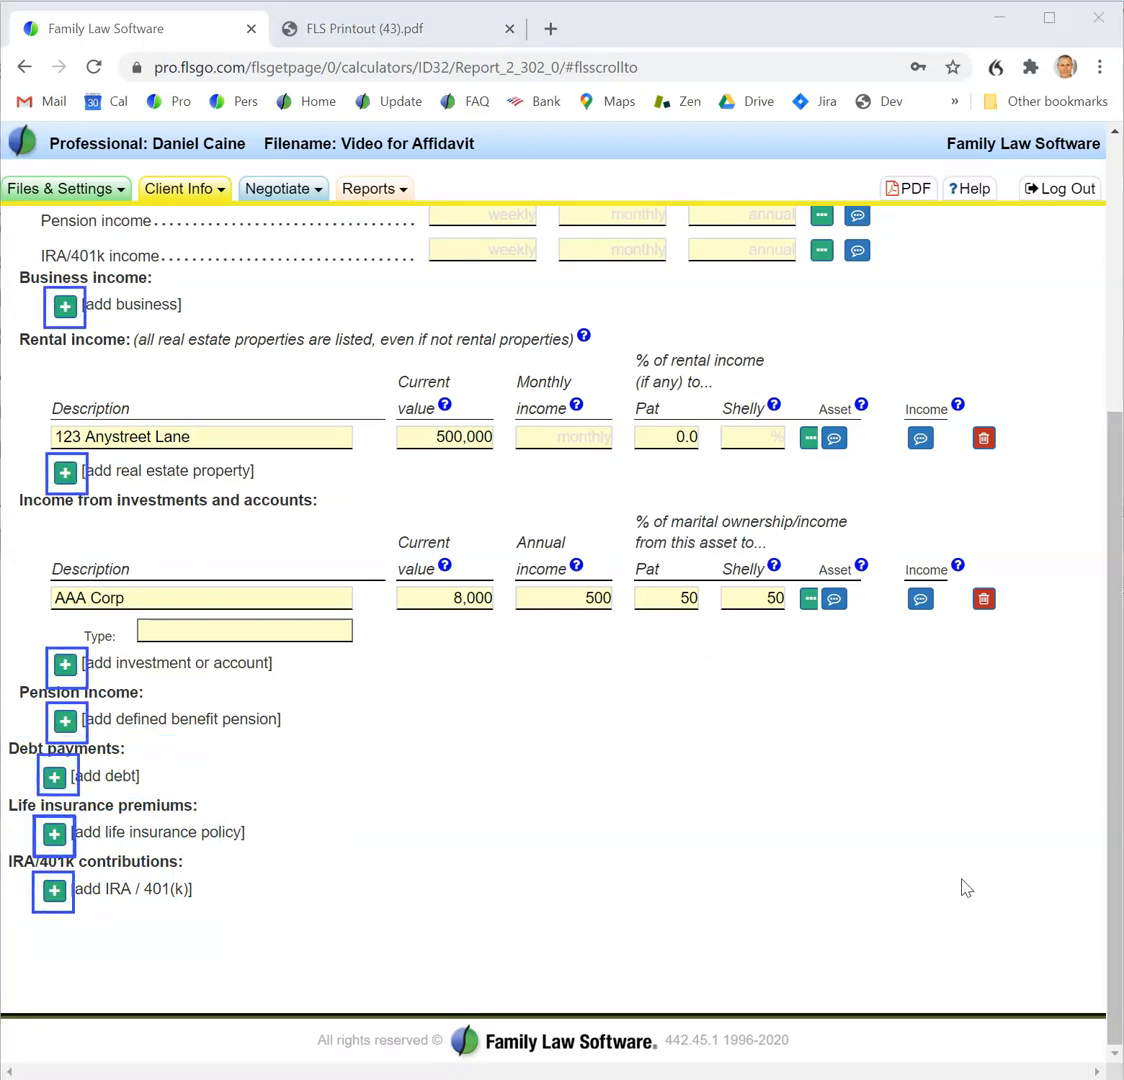
Add a Vanguard 401k worth 83,000 with Pat contributing 2,500 yearly, then go to Assets & Liabilities
{"action": "left_click", "coordinate": [54, 889]}
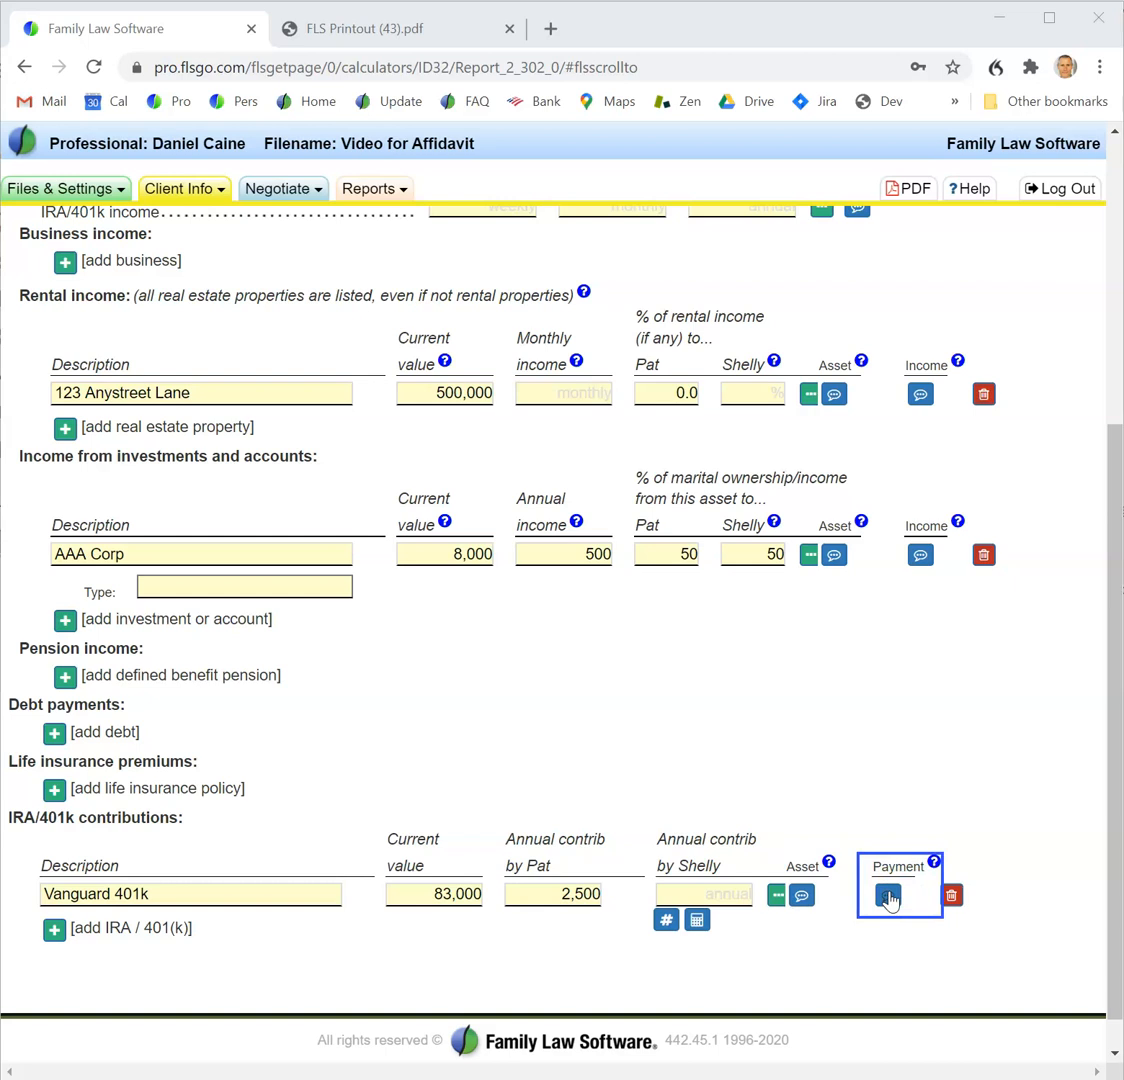
{"action": "left_click_drag", "start_coordinate": [1116, 560], "coordinate": [1116, 190]}
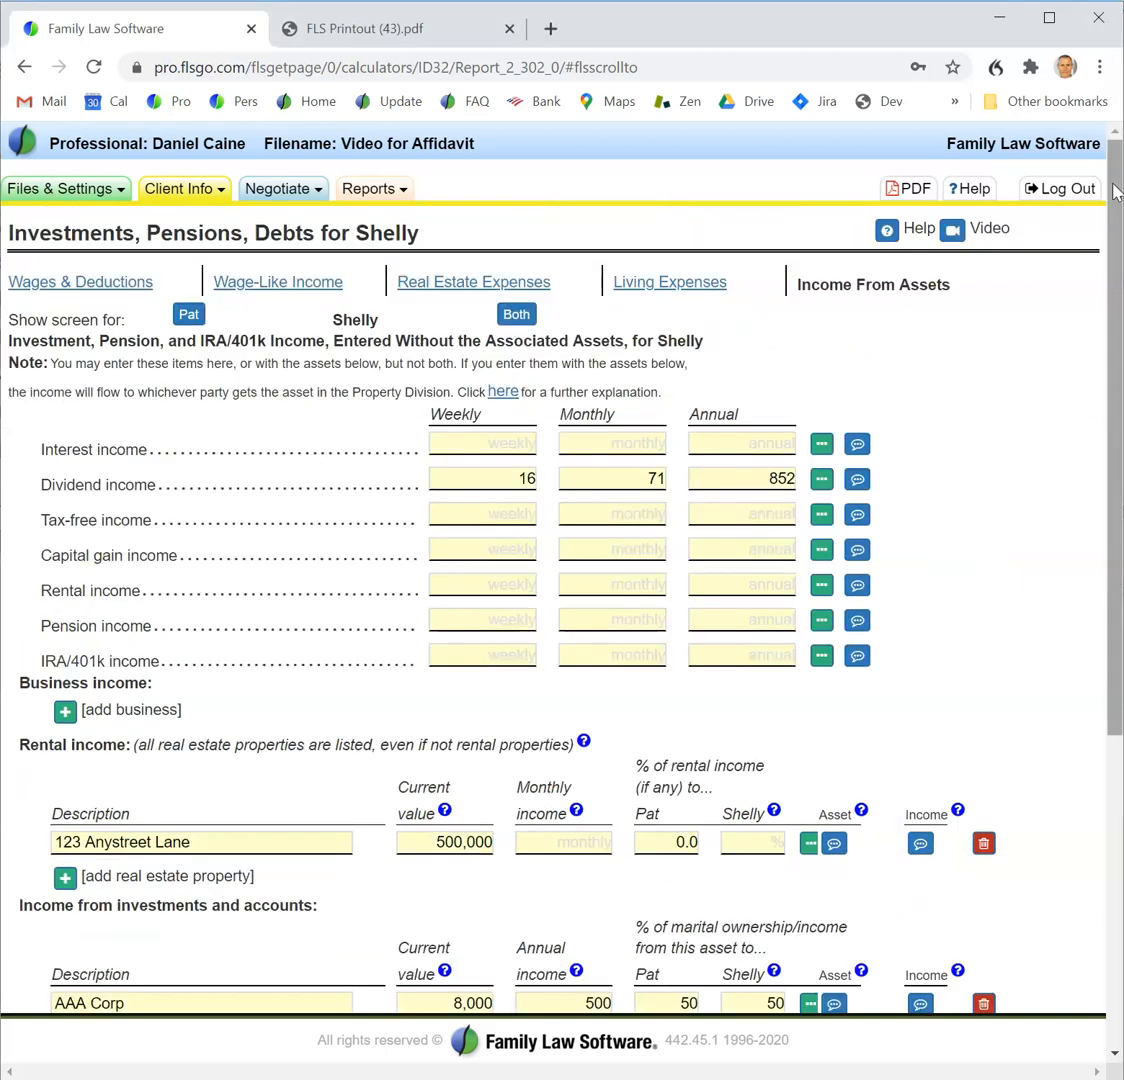
{"action": "left_click", "coordinate": [178, 190]}
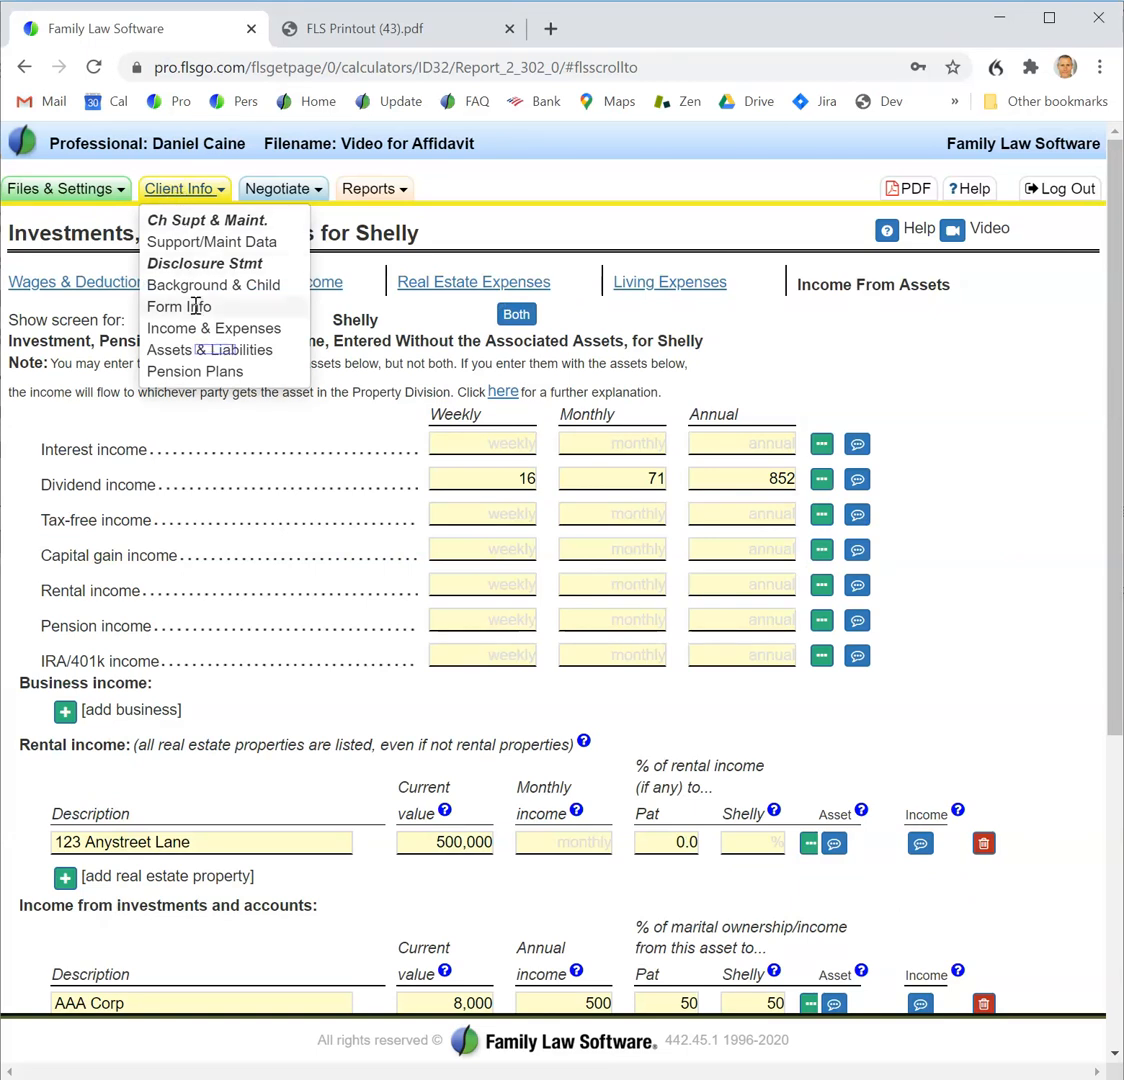
{"action": "left_click", "coordinate": [209, 349]}
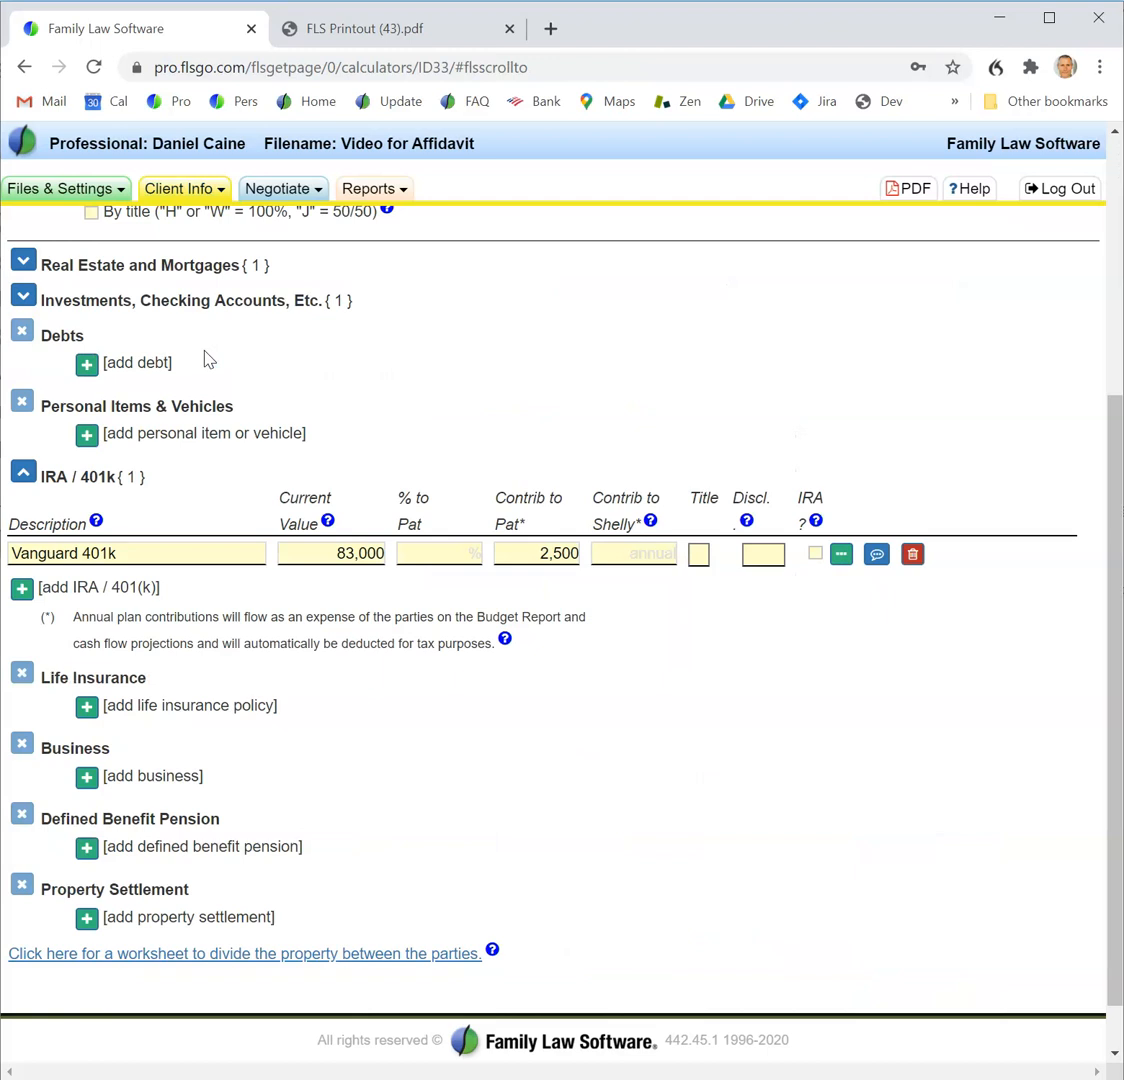
{"action": "left_click", "coordinate": [185, 188]}
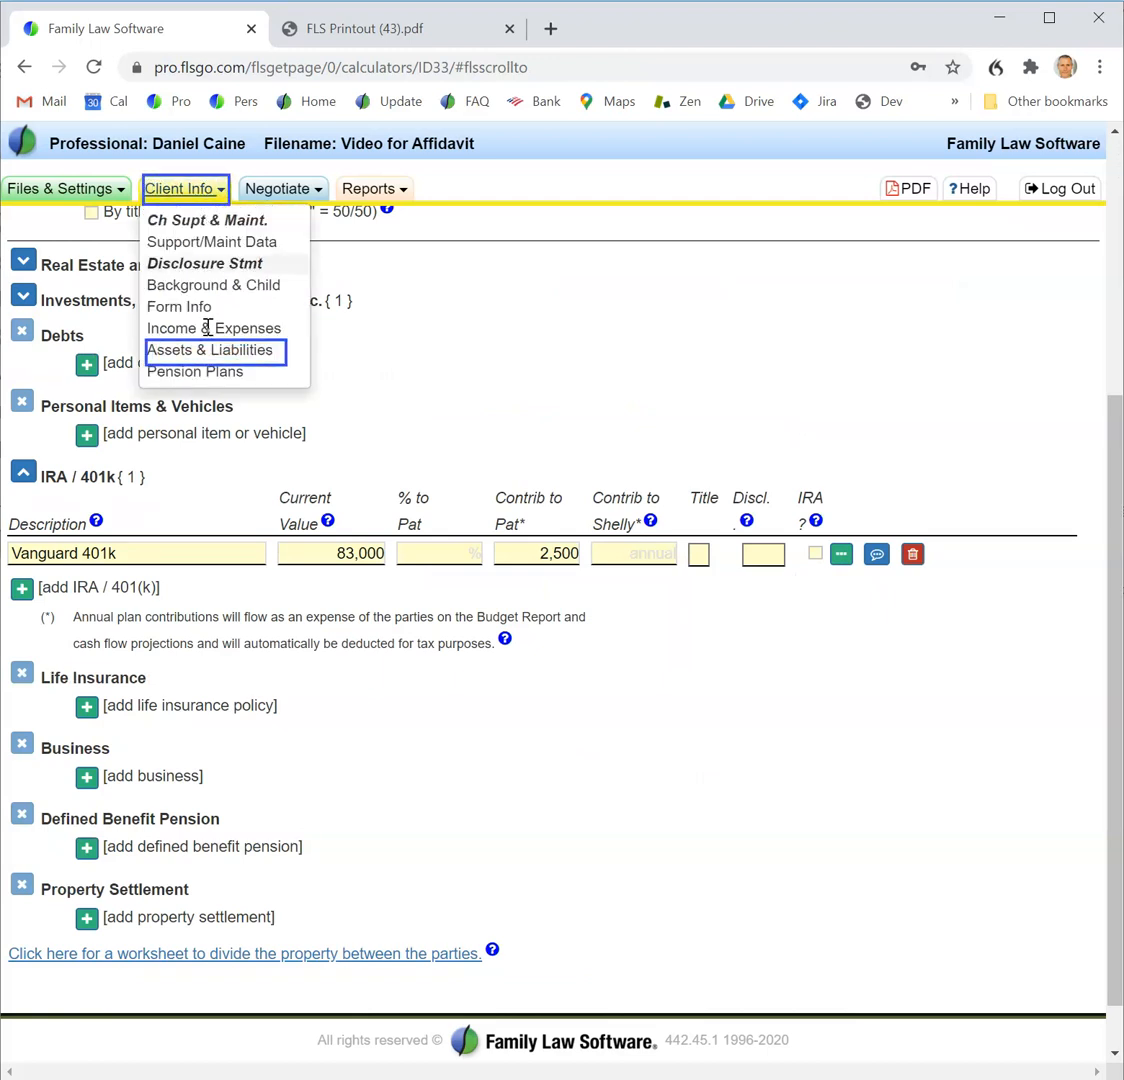
{"action": "left_click", "coordinate": [444, 375]}
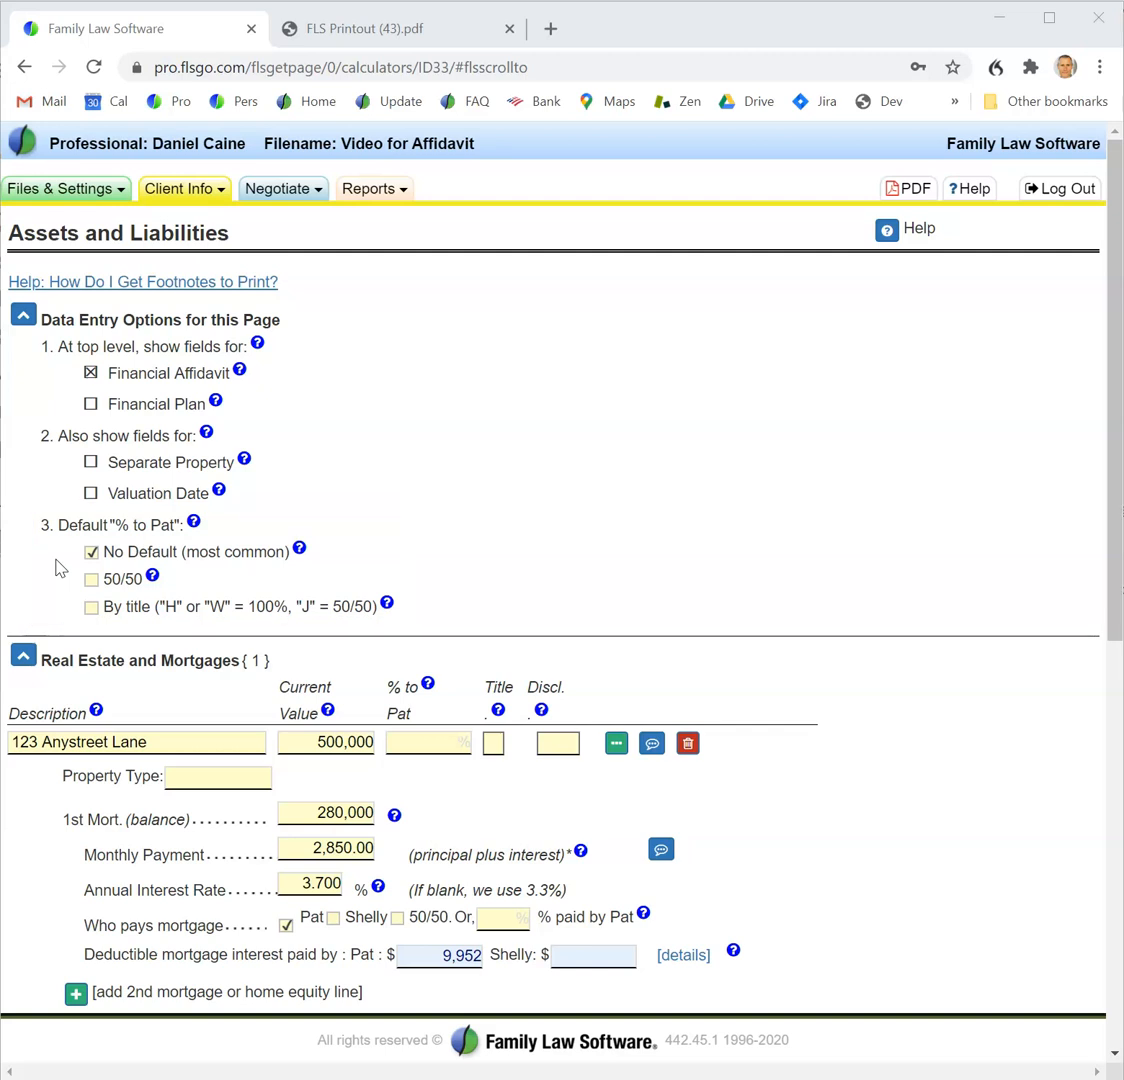
Set 123 Anystreet Lane's title to J and disclosure to Both, checking the full real estate entry screen
{"action": "left_click", "coordinate": [23, 316]}
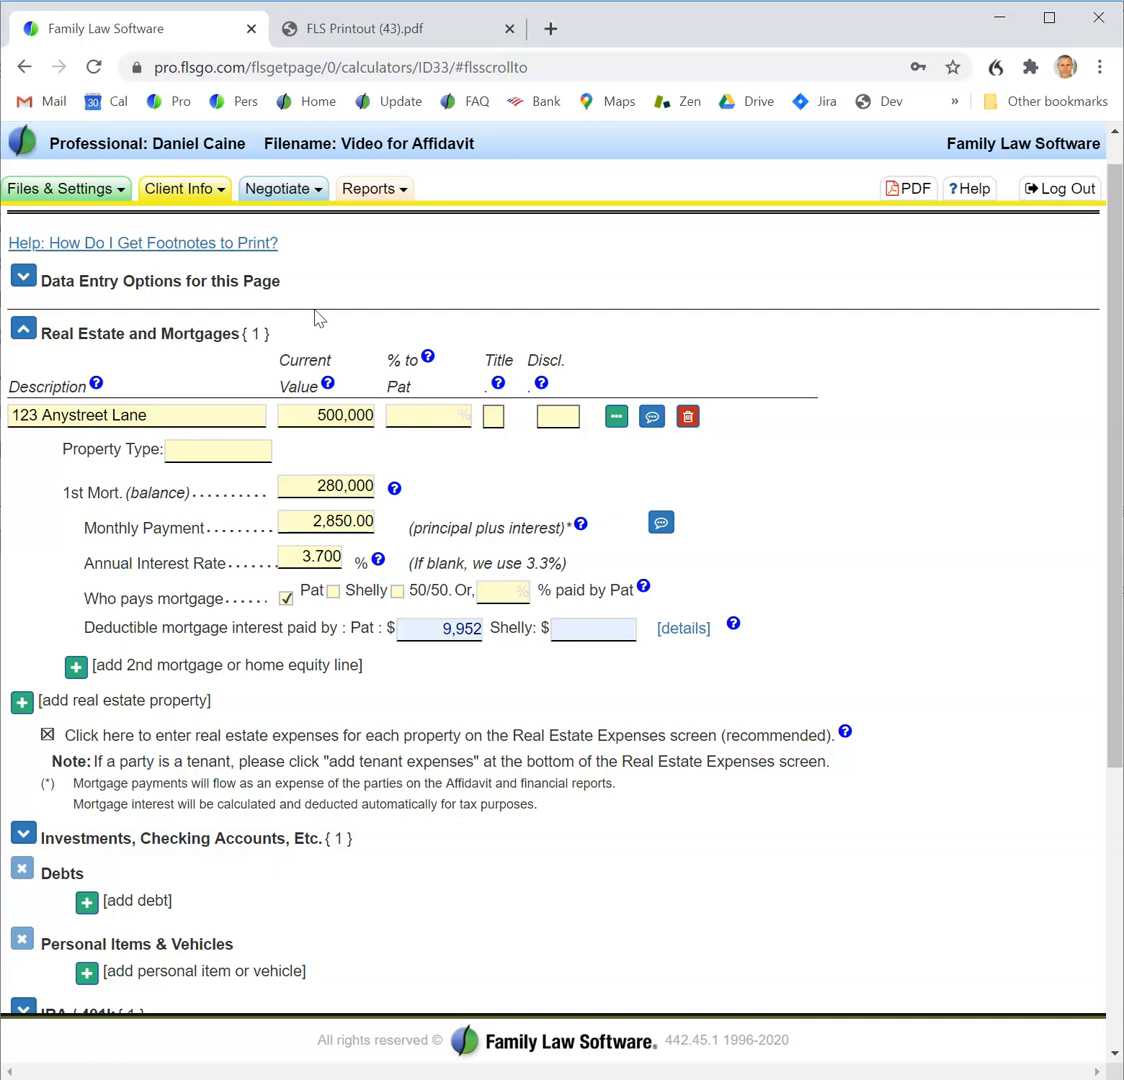
{"action": "left_click", "coordinate": [494, 416]}
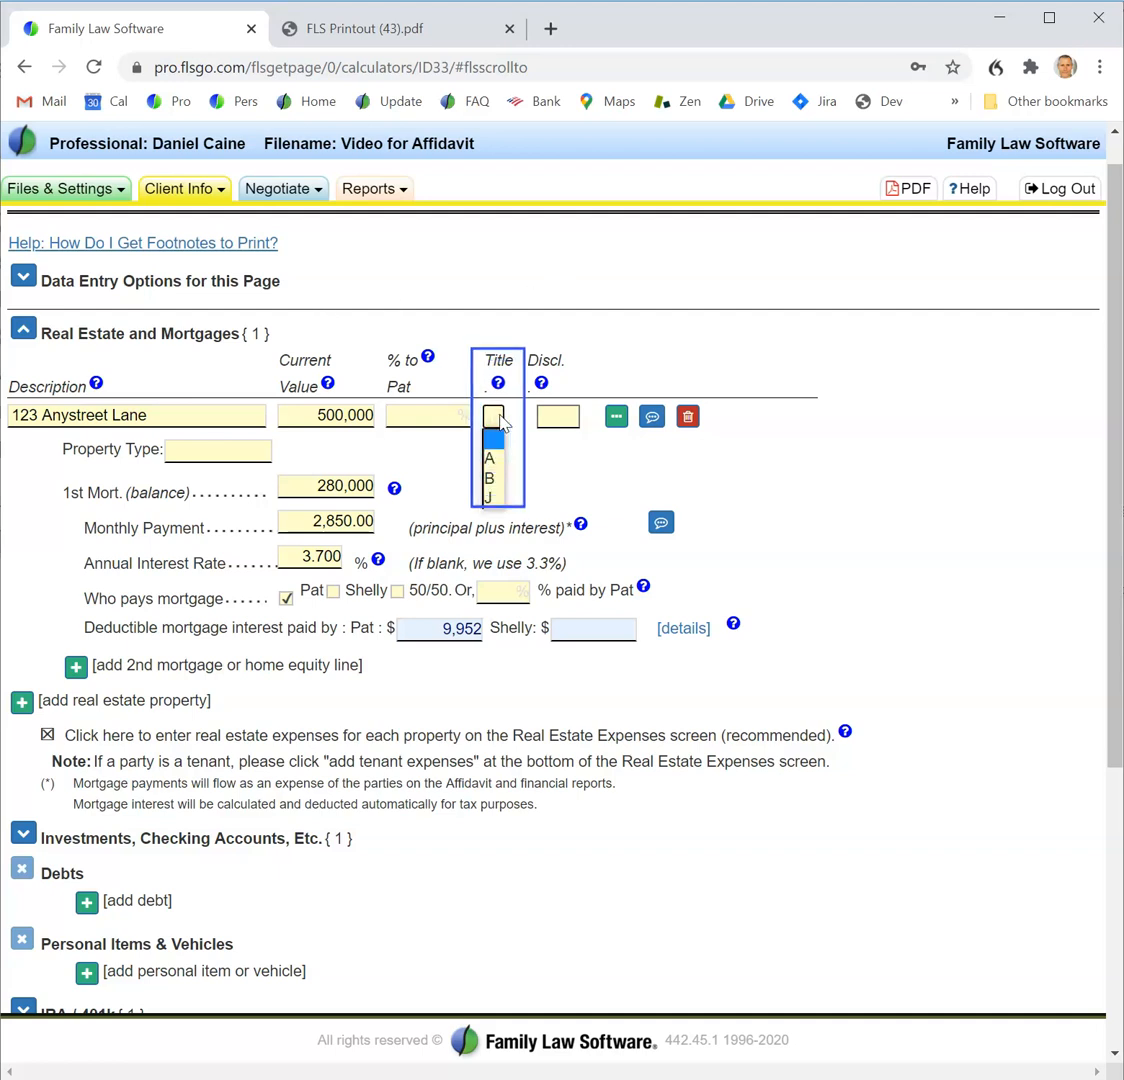
{"action": "left_click", "coordinate": [495, 460]}
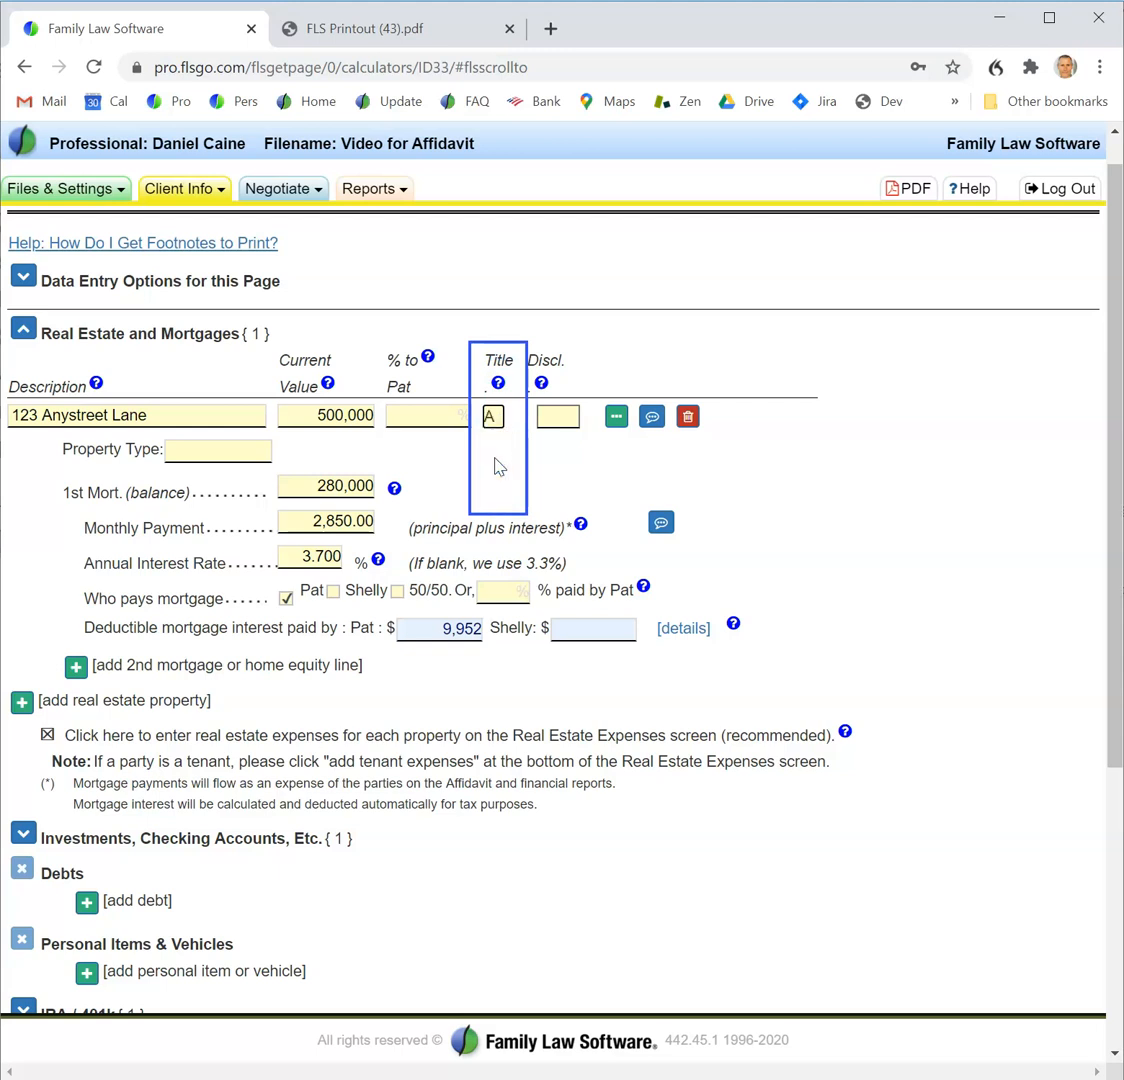
{"action": "left_click", "coordinate": [558, 416]}
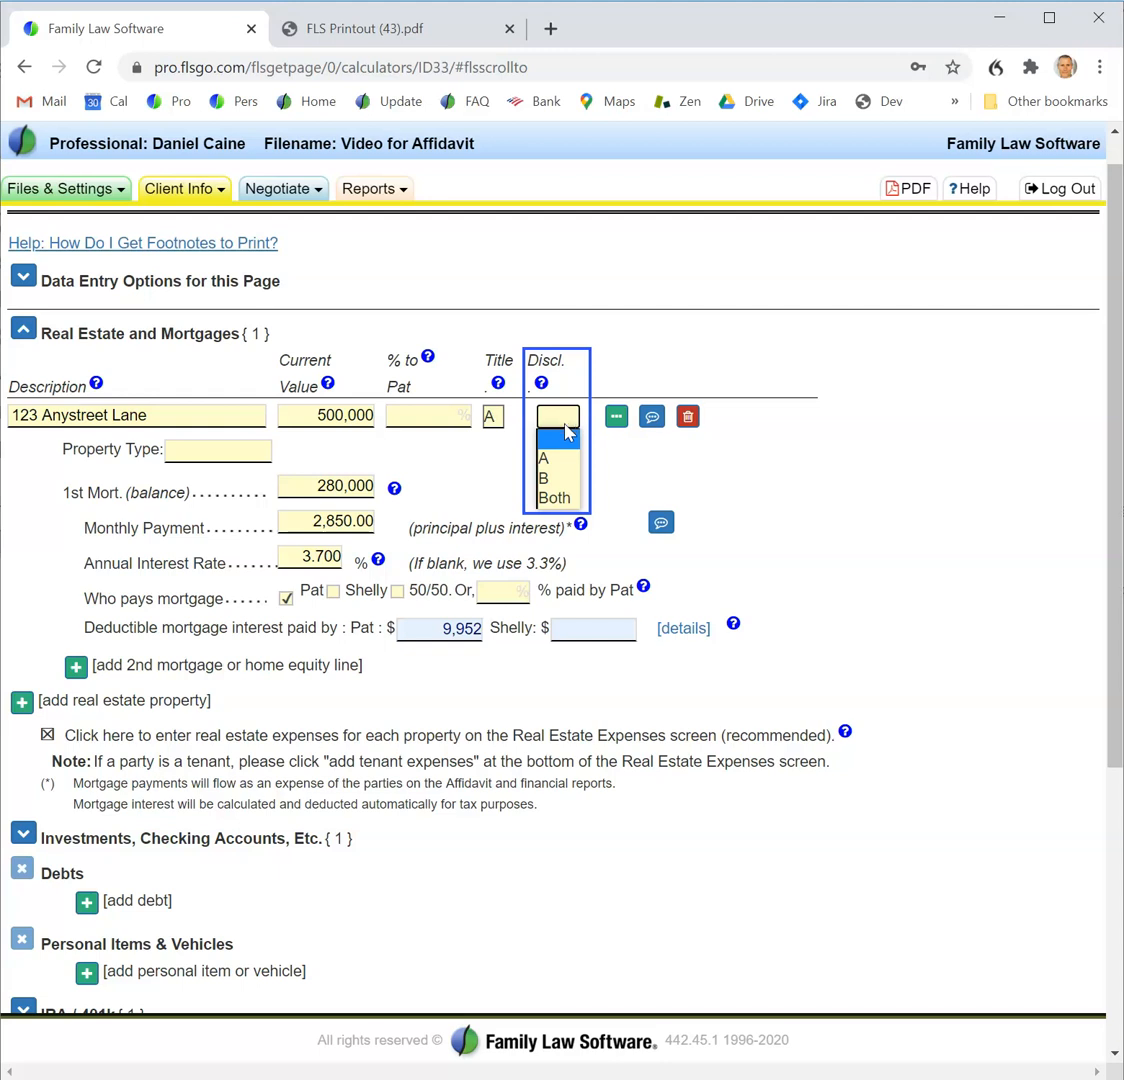
{"action": "left_click", "coordinate": [555, 497]}
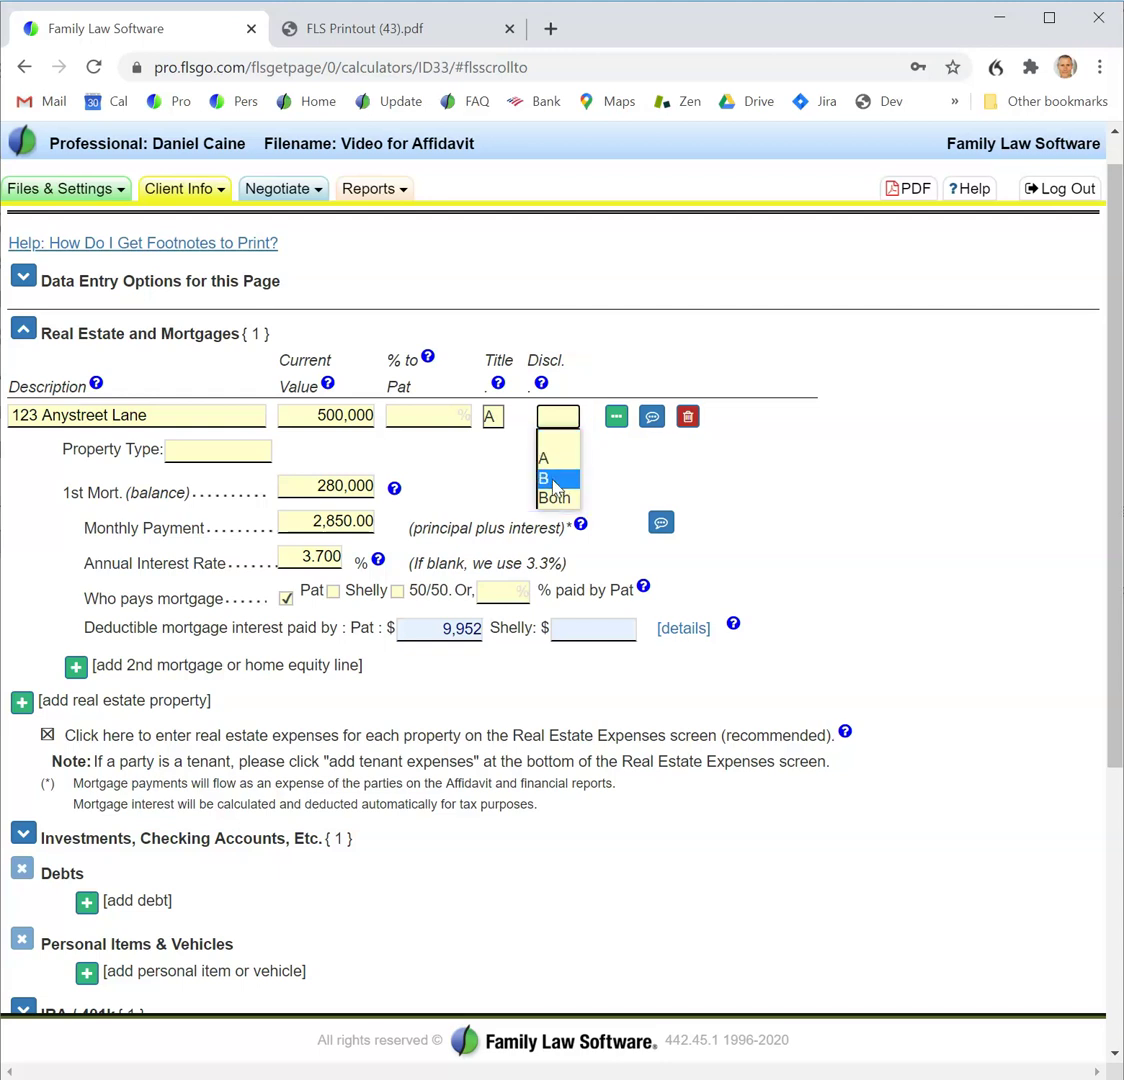
{"action": "left_click", "coordinate": [492, 416]}
{"action": "left_click", "coordinate": [489, 478]}
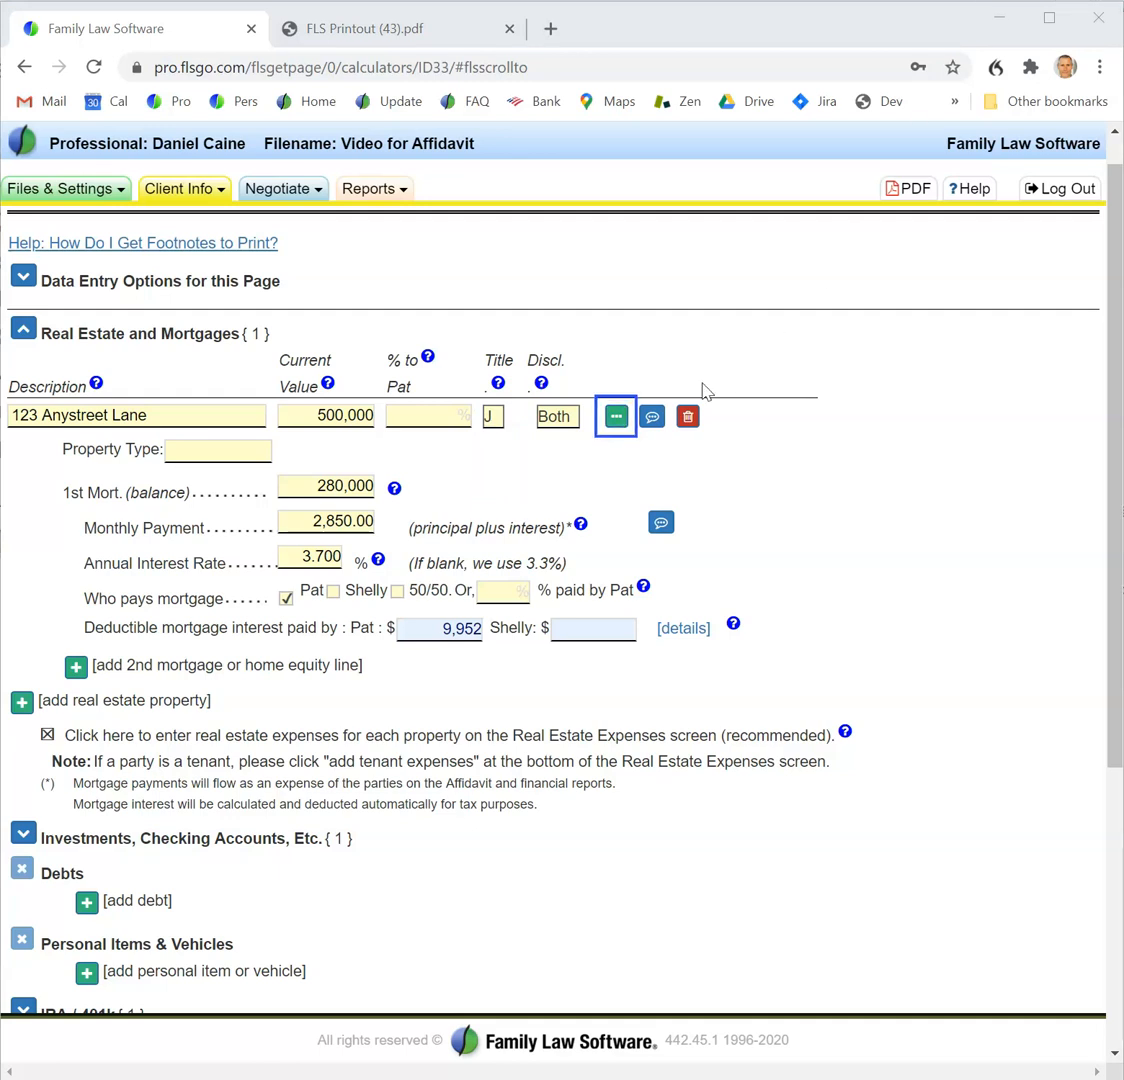
{"action": "left_click", "coordinate": [614, 417]}
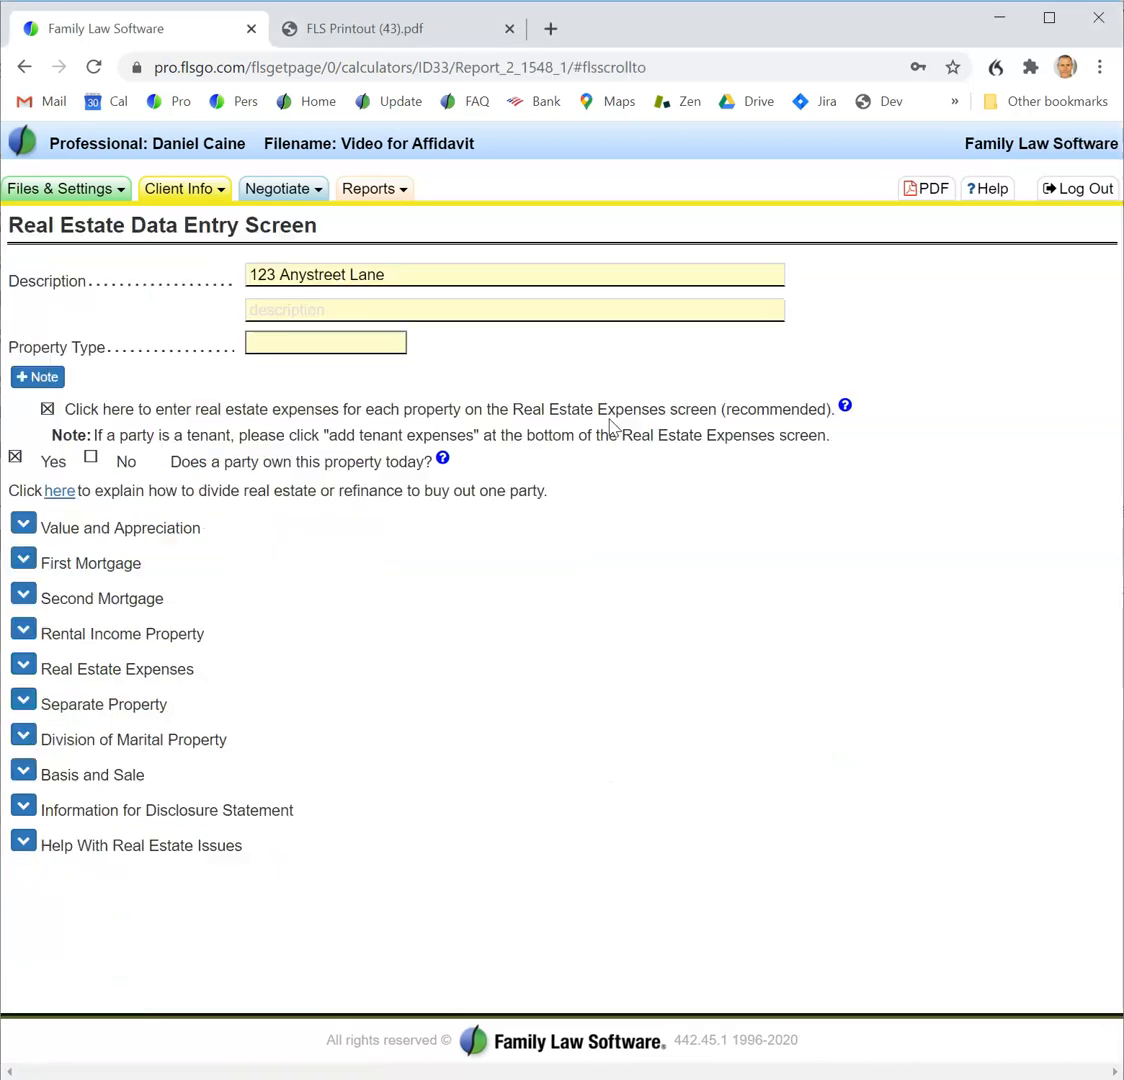
{"action": "left_click", "coordinate": [26, 67]}
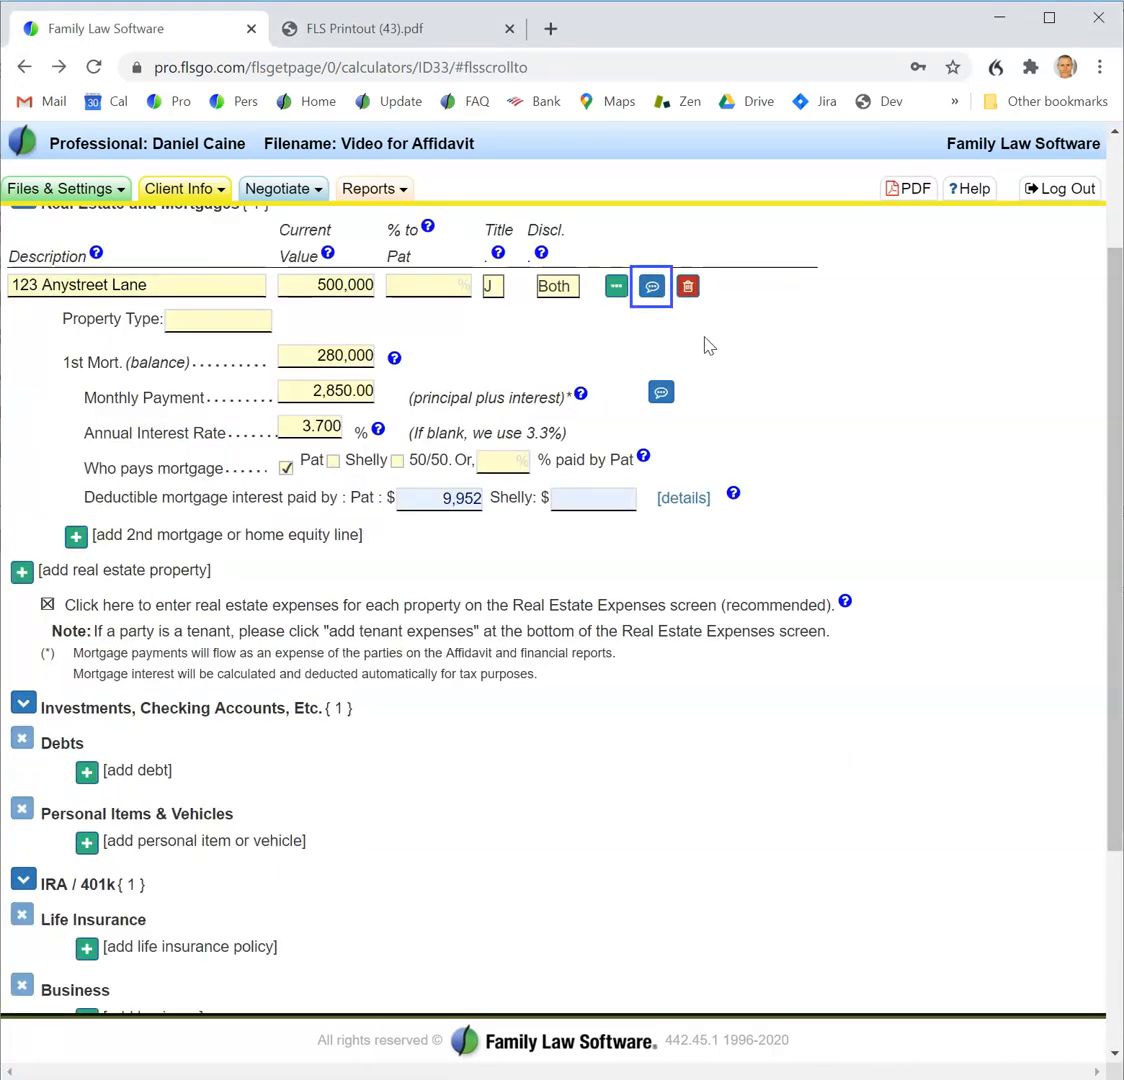
Save a footnote for 123 Anystreet Lane saying the residence will be sold later in the year
{"action": "left_click", "coordinate": [651, 286]}
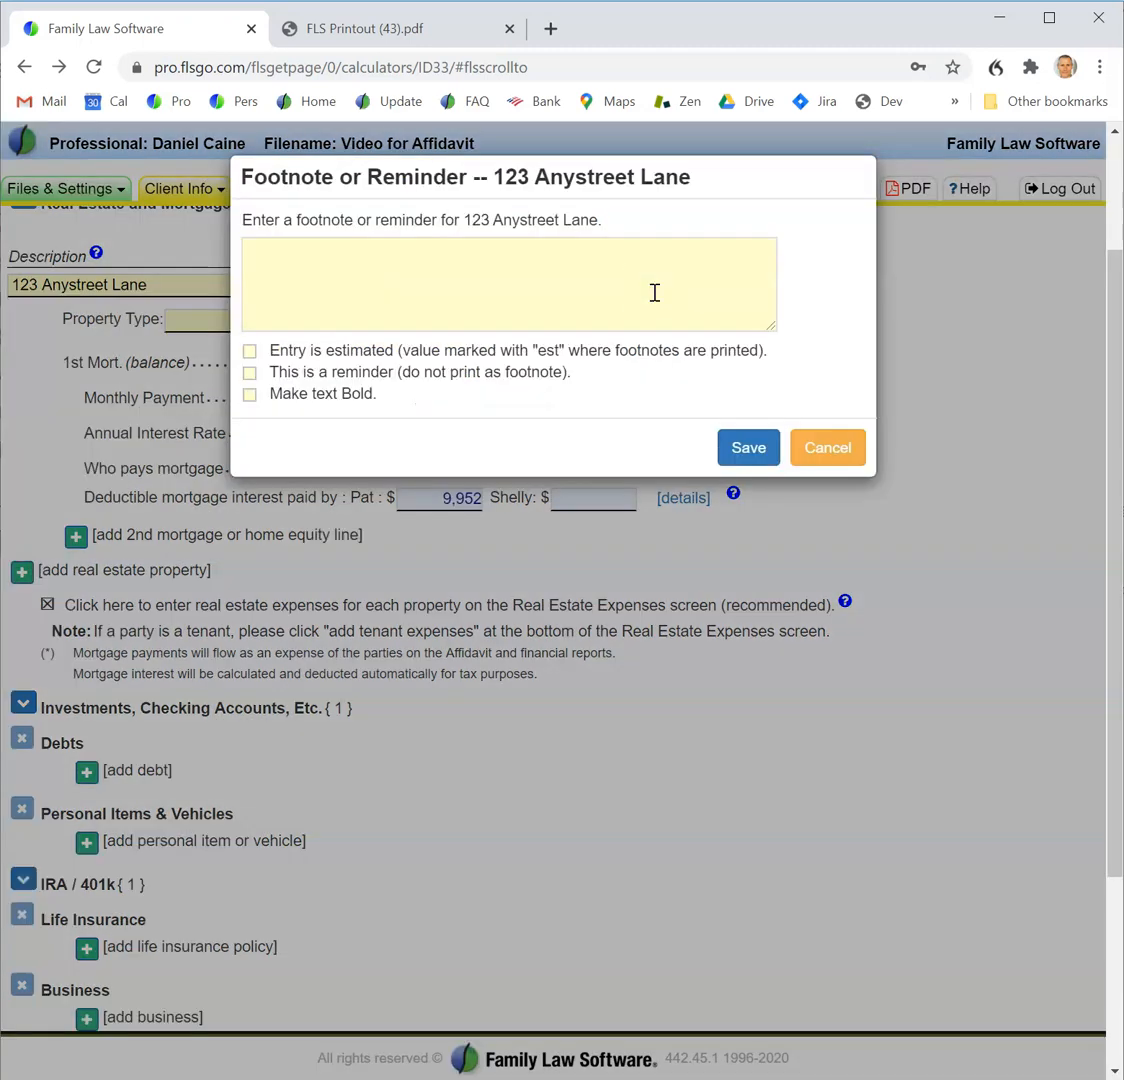
{"action": "type", "text": "This residence will be sold later in the year."}
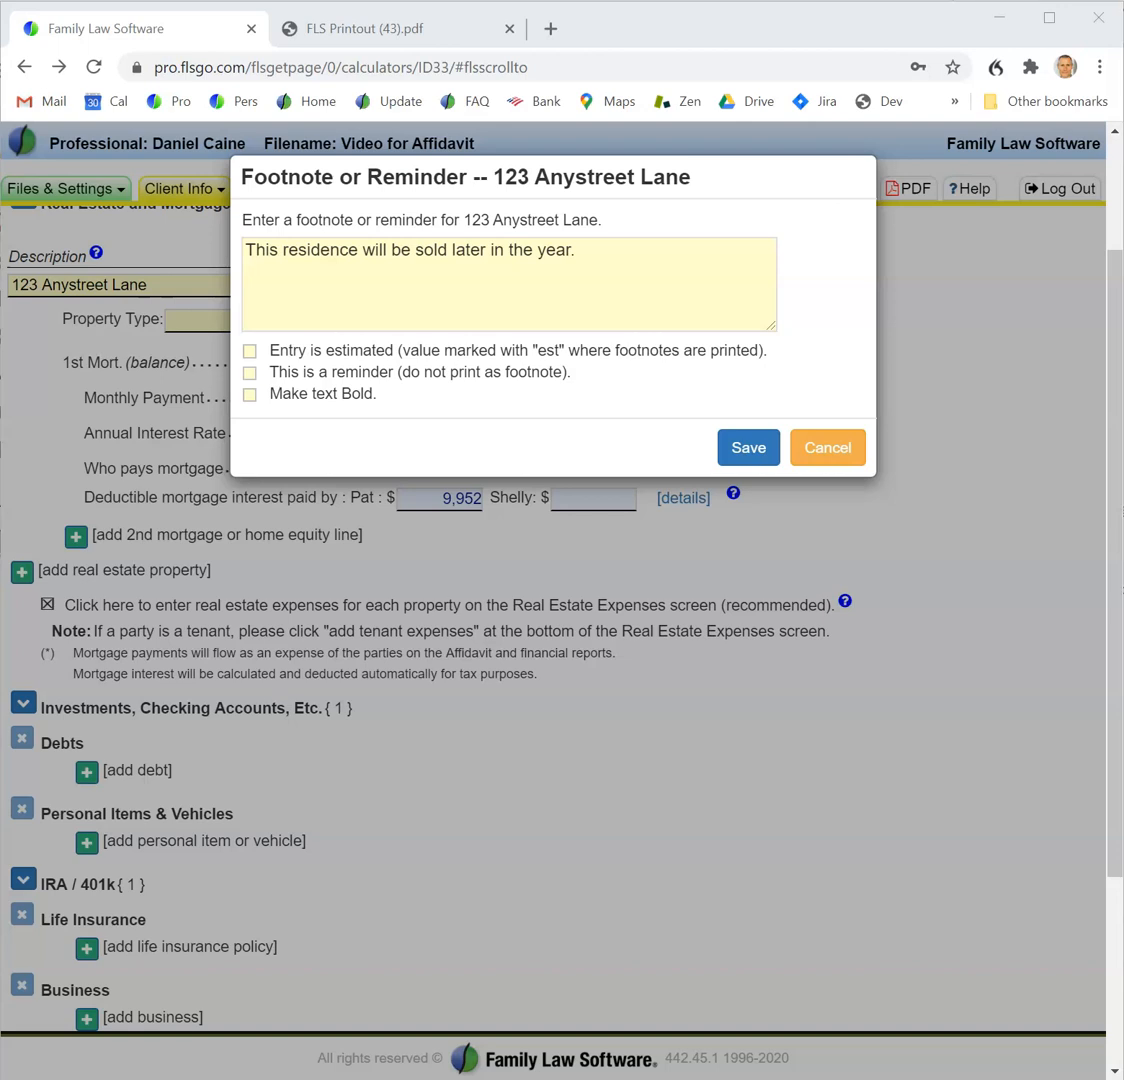
{"action": "left_click", "coordinate": [748, 447]}
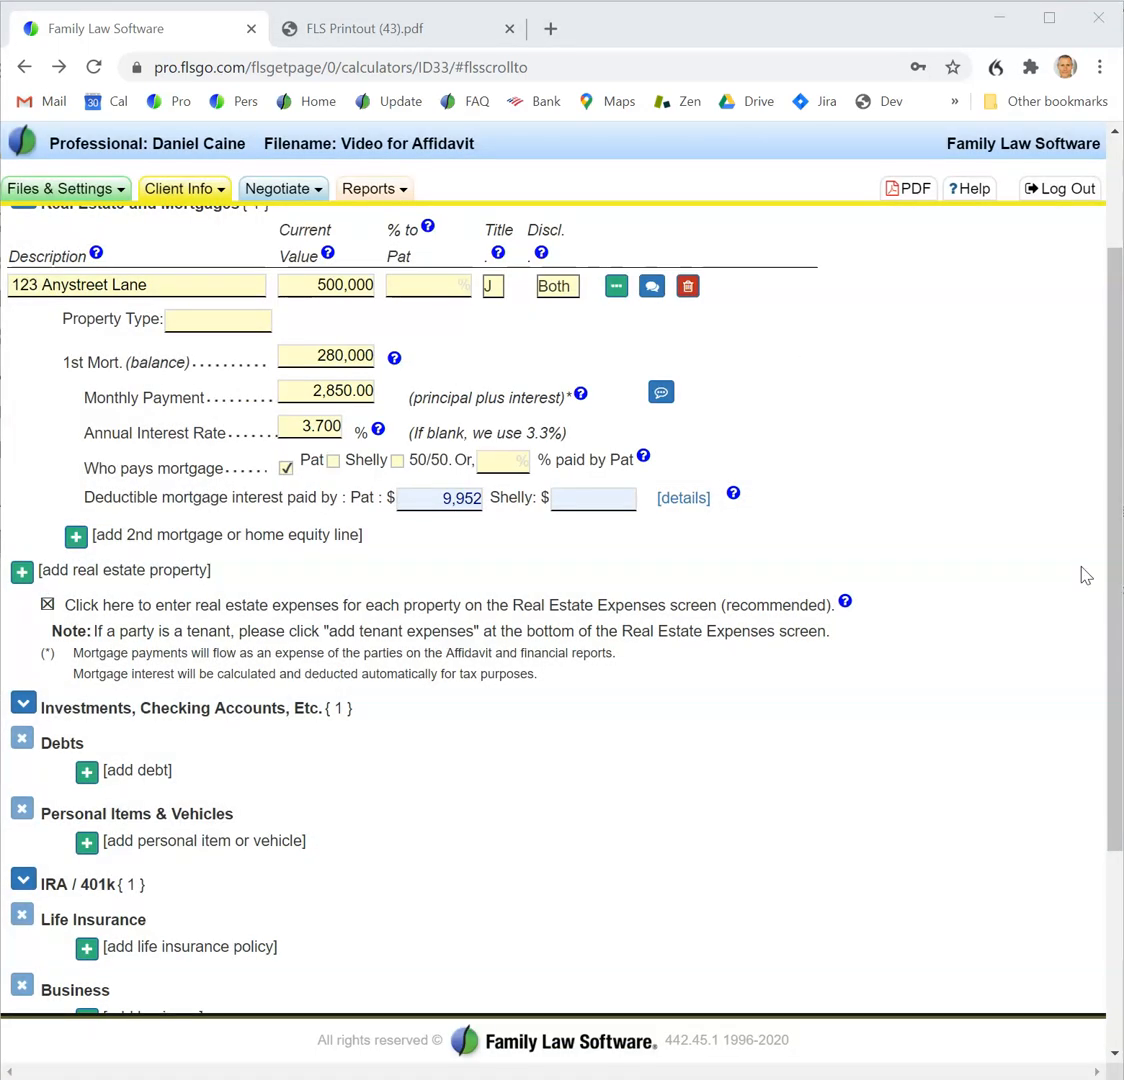
Set the AAA Corp investment type to Cash under the expanded Investments section
{"action": "left_click", "coordinate": [1117, 940]}
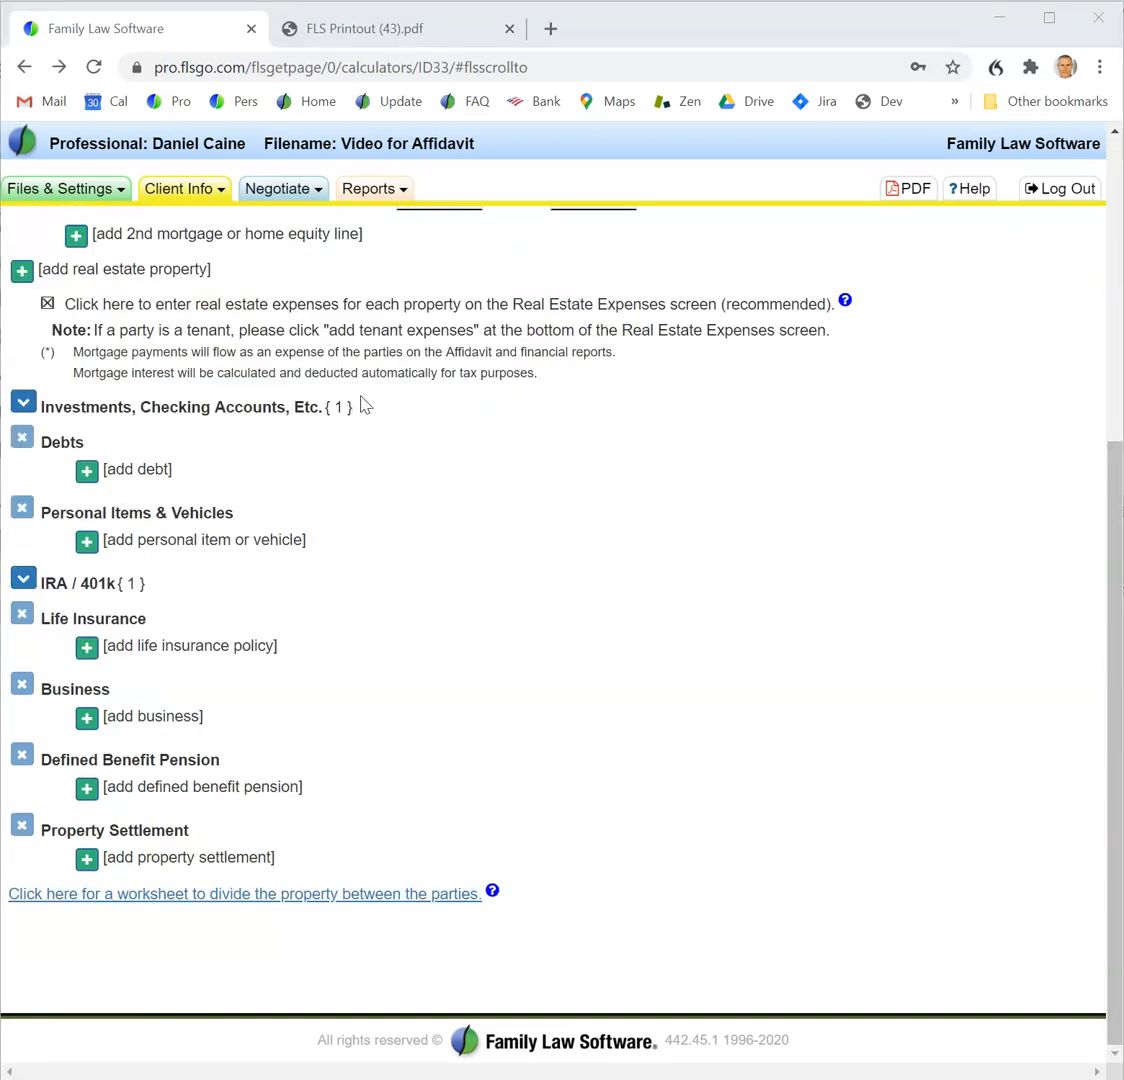
{"action": "left_click", "coordinate": [23, 404]}
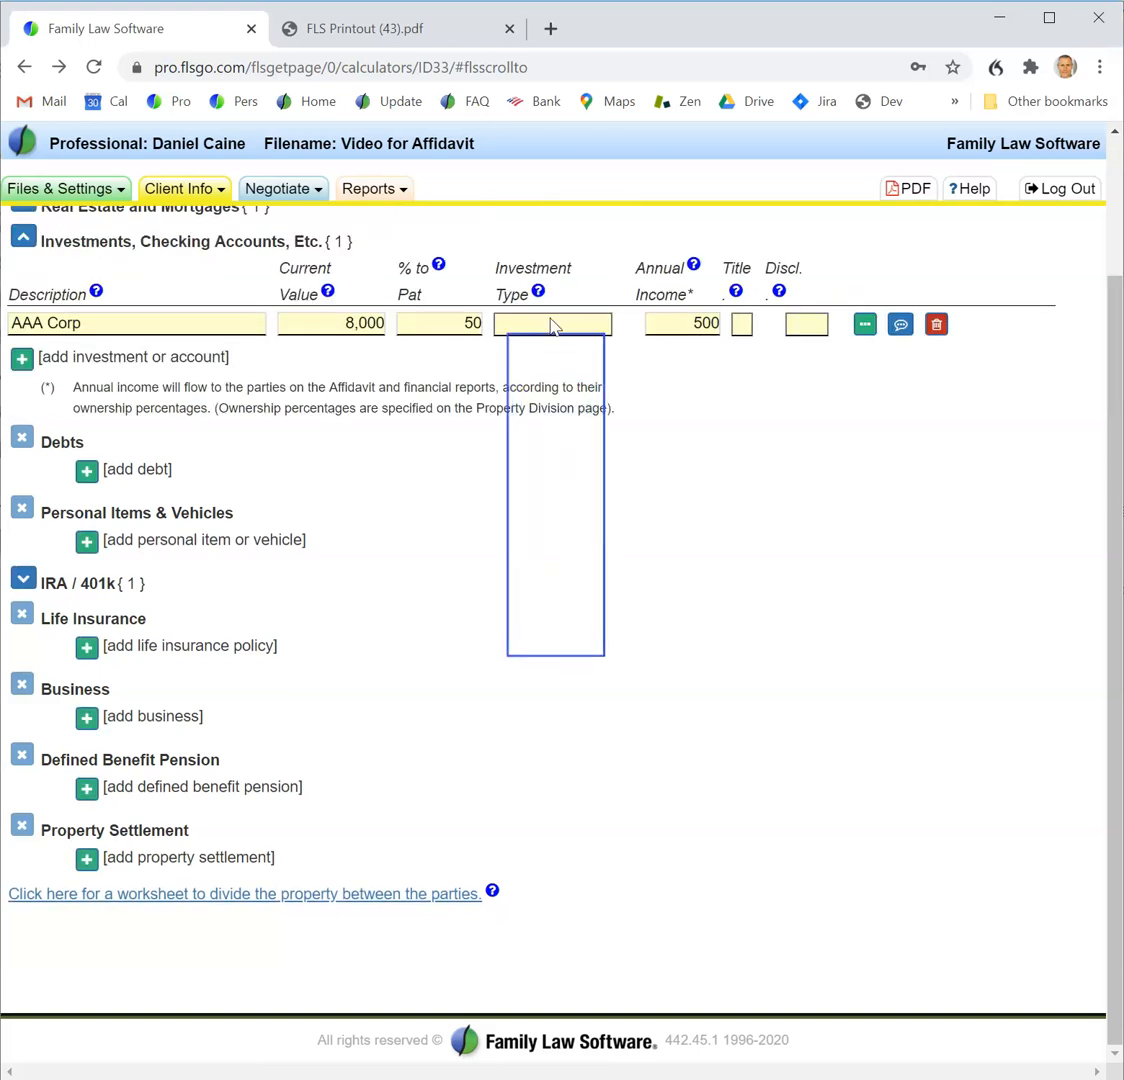
{"action": "left_click", "coordinate": [553, 323]}
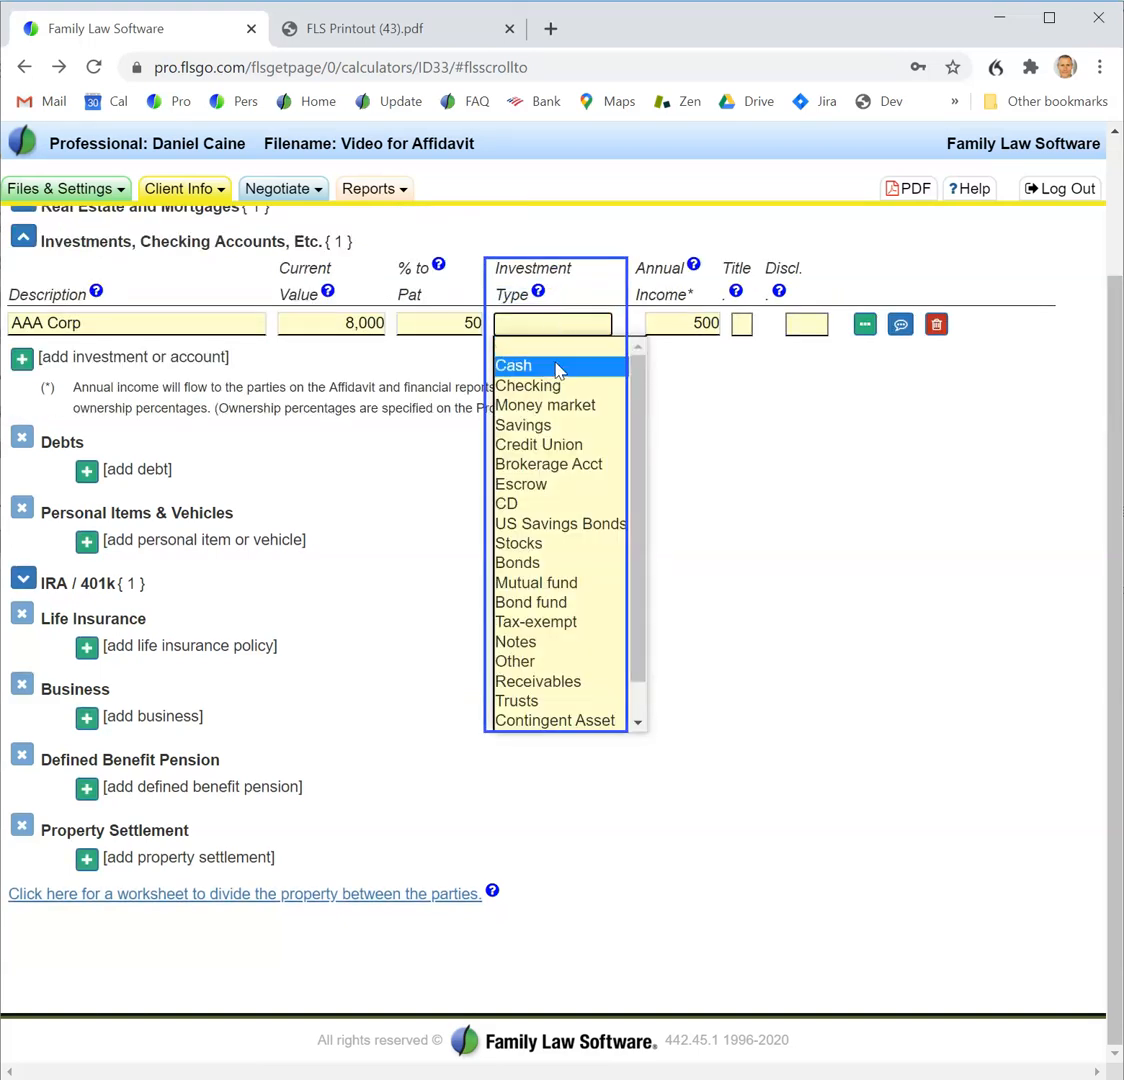
{"action": "left_click", "coordinate": [540, 365]}
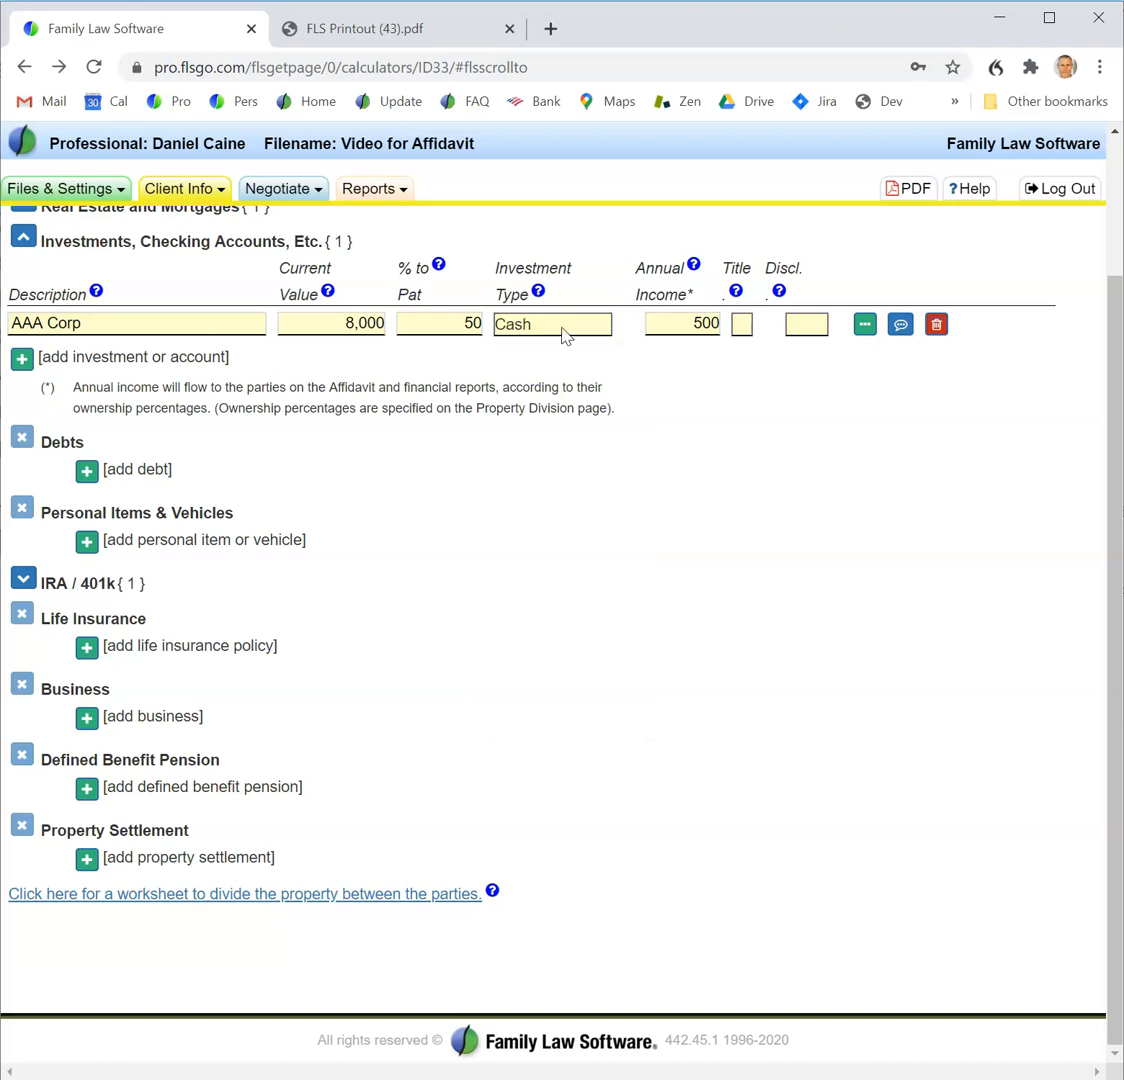
{"action": "left_click", "coordinate": [560, 326]}
{"action": "left_click", "coordinate": [565, 345]}
Add a new debt entry of type Car Loan
{"action": "left_click", "coordinate": [87, 471]}
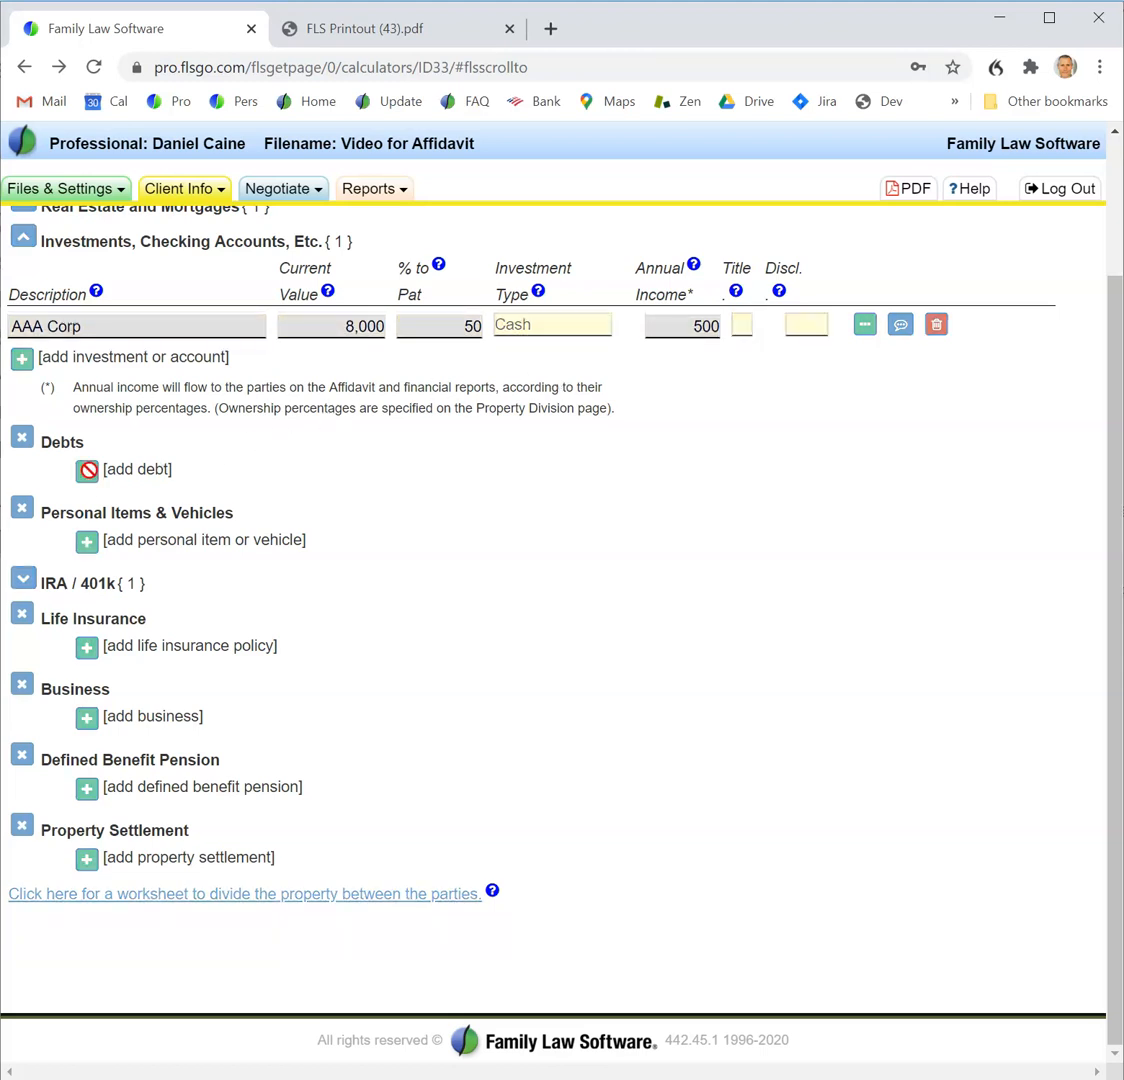
{"action": "left_click", "coordinate": [471, 353]}
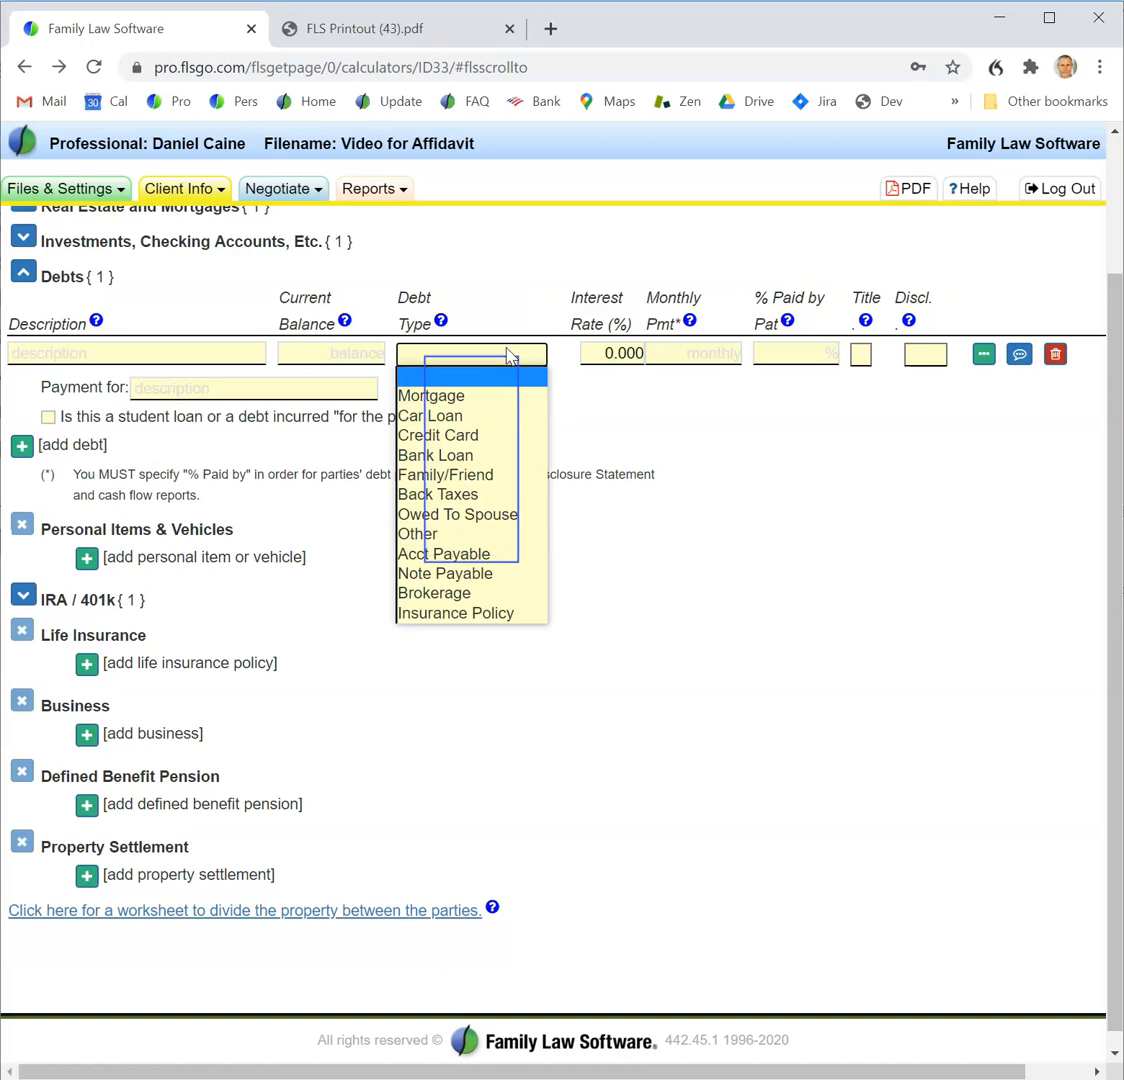
{"action": "left_click", "coordinate": [430, 415]}
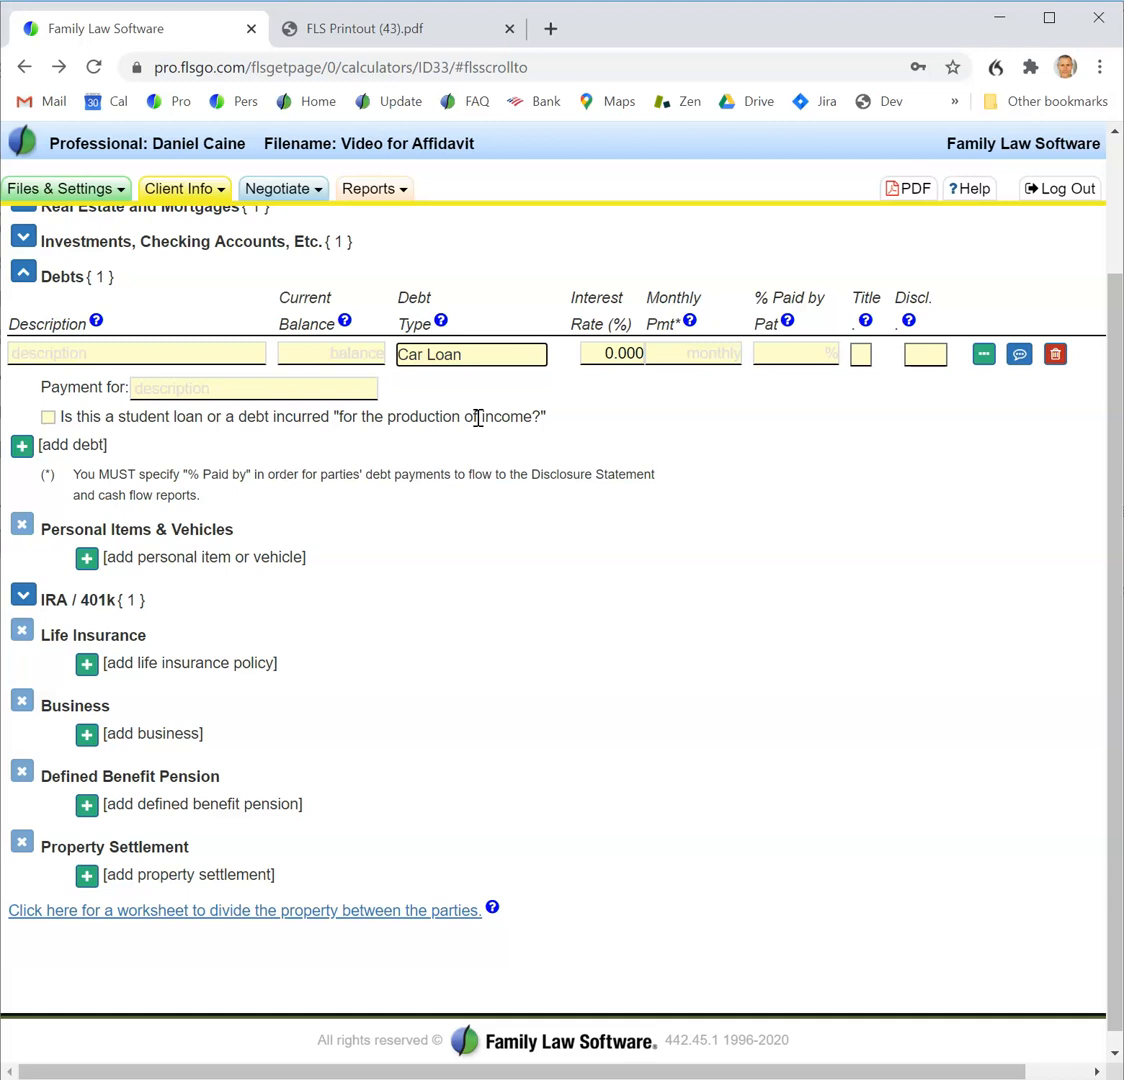
Add a business entry and a defined benefit pension for City of Anytown school district, valued at 133,035
{"action": "left_click", "coordinate": [86, 736]}
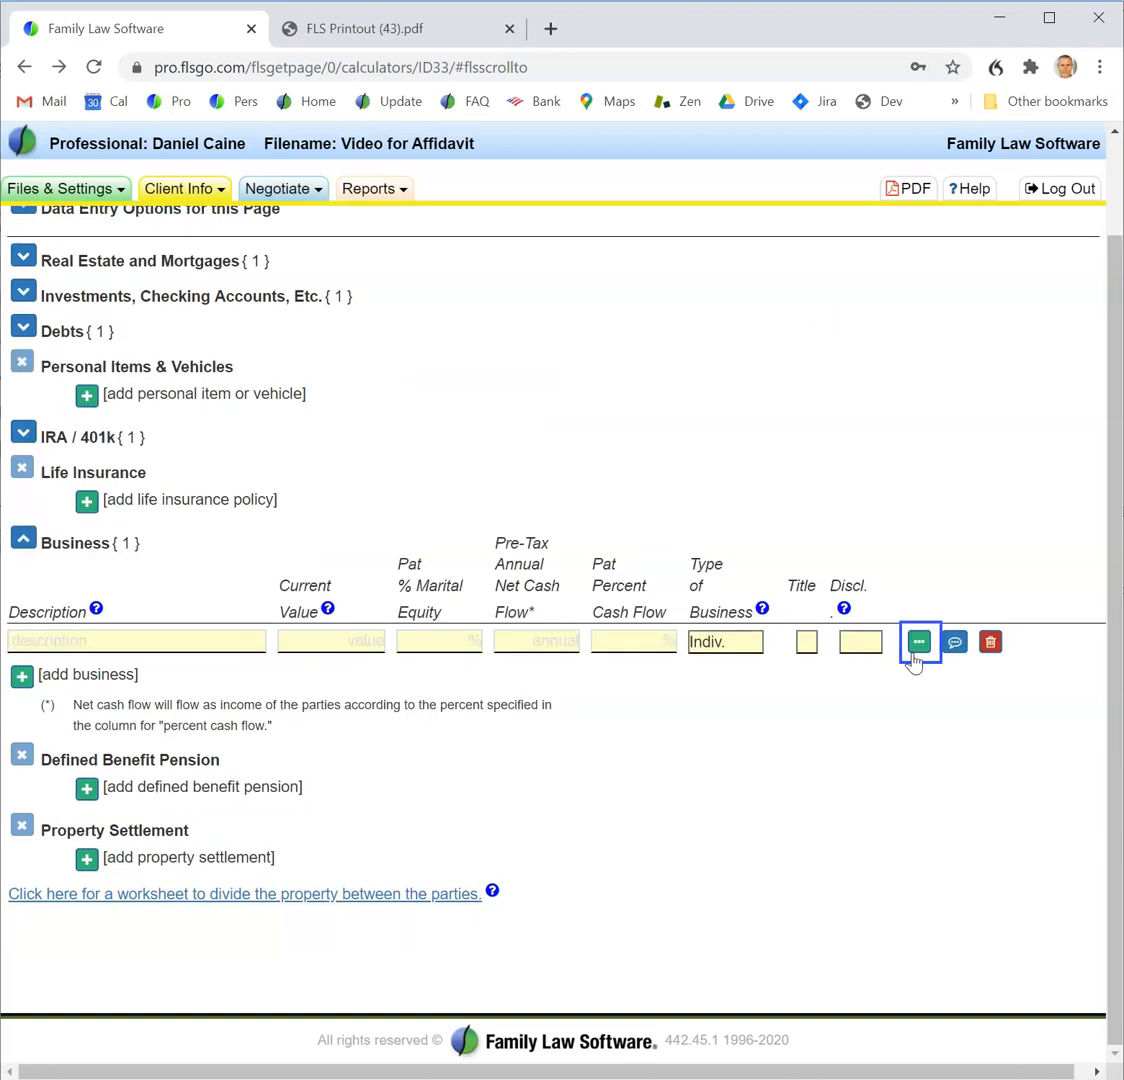
{"action": "left_click", "coordinate": [918, 642]}
{"action": "left_click", "coordinate": [85, 787]}
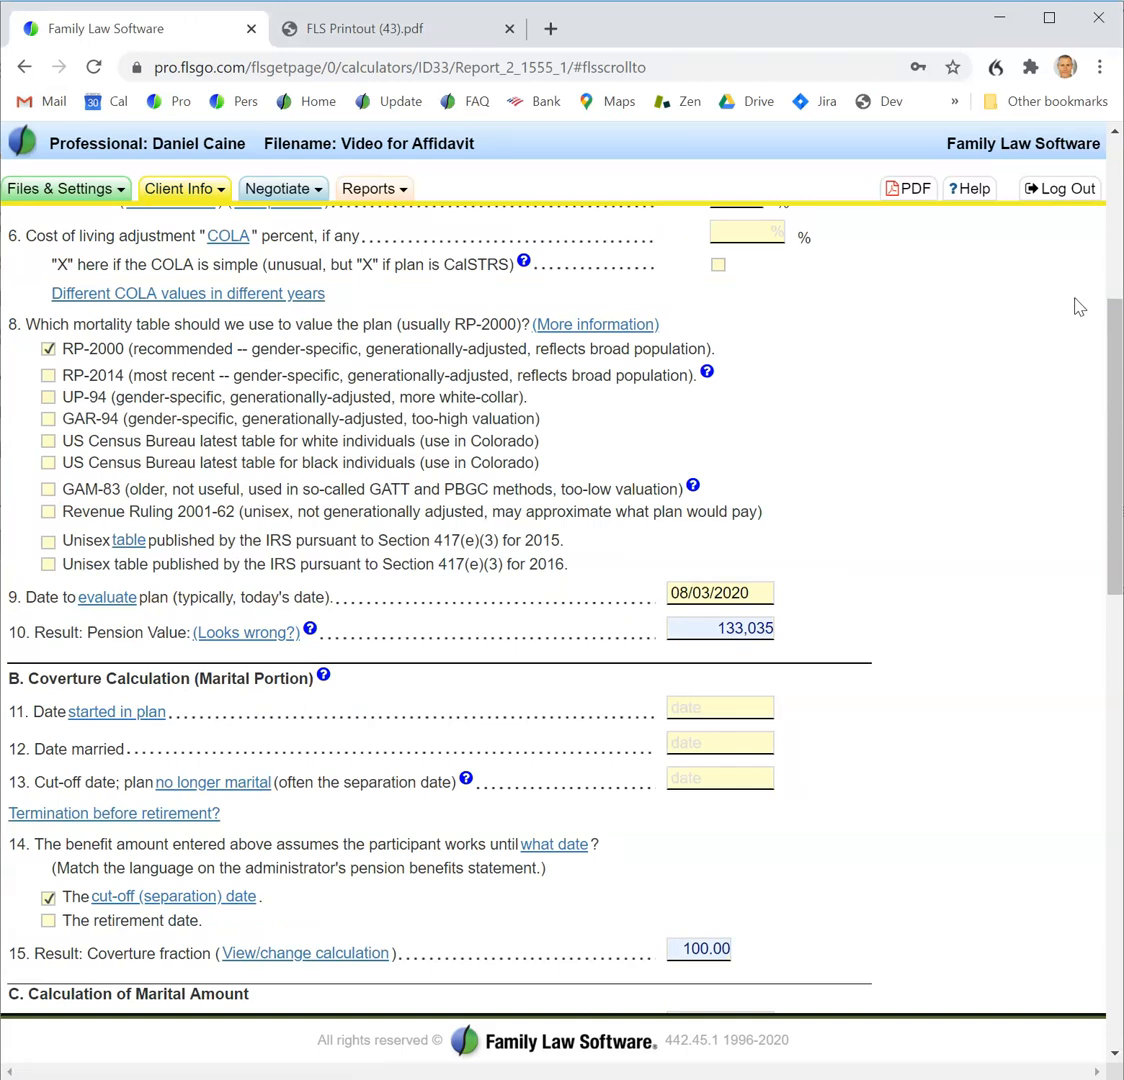
{"action": "left_click", "coordinate": [1117, 180]}
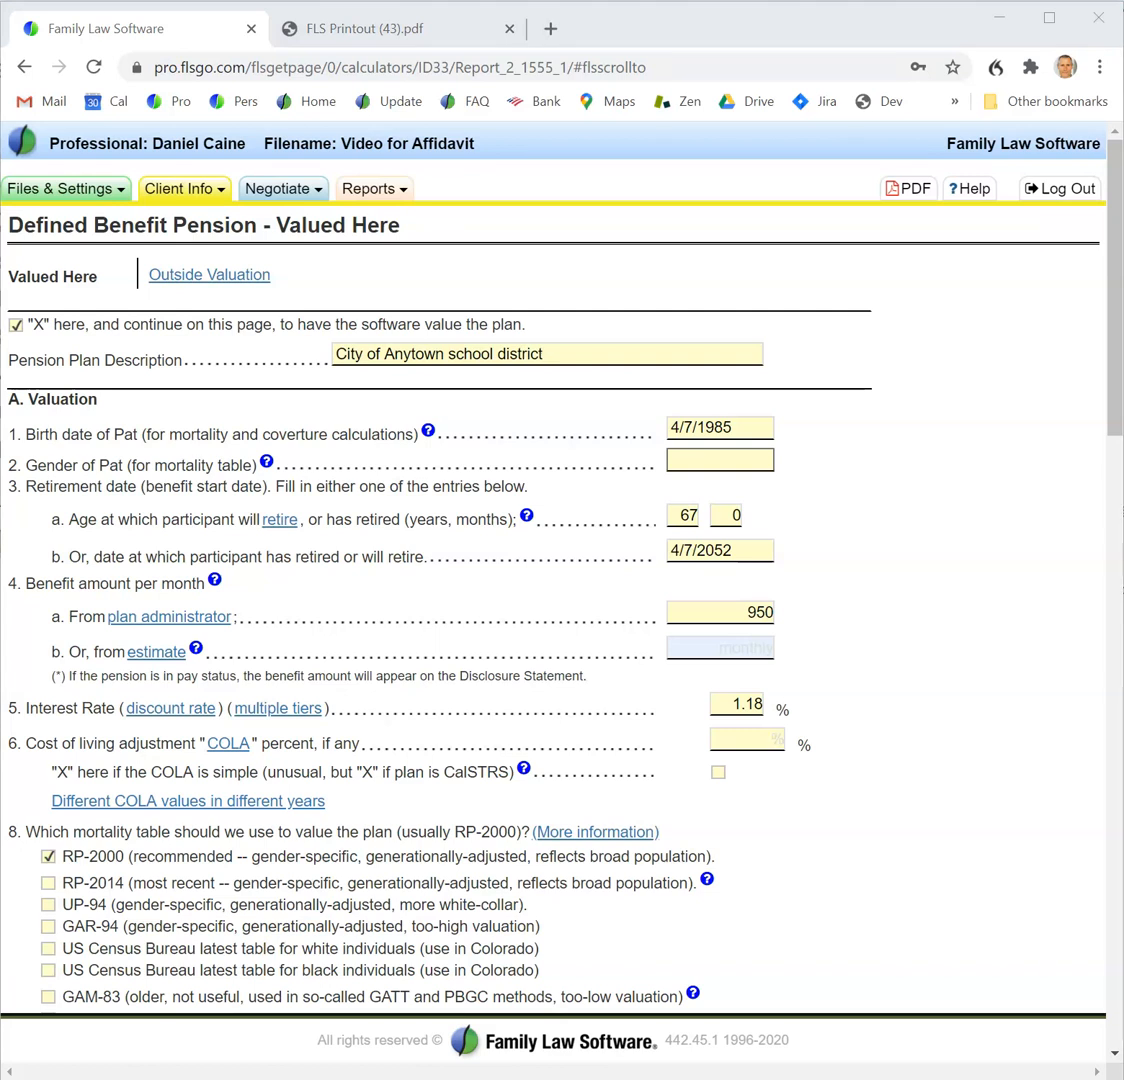
{"action": "left_click", "coordinate": [372, 189]}
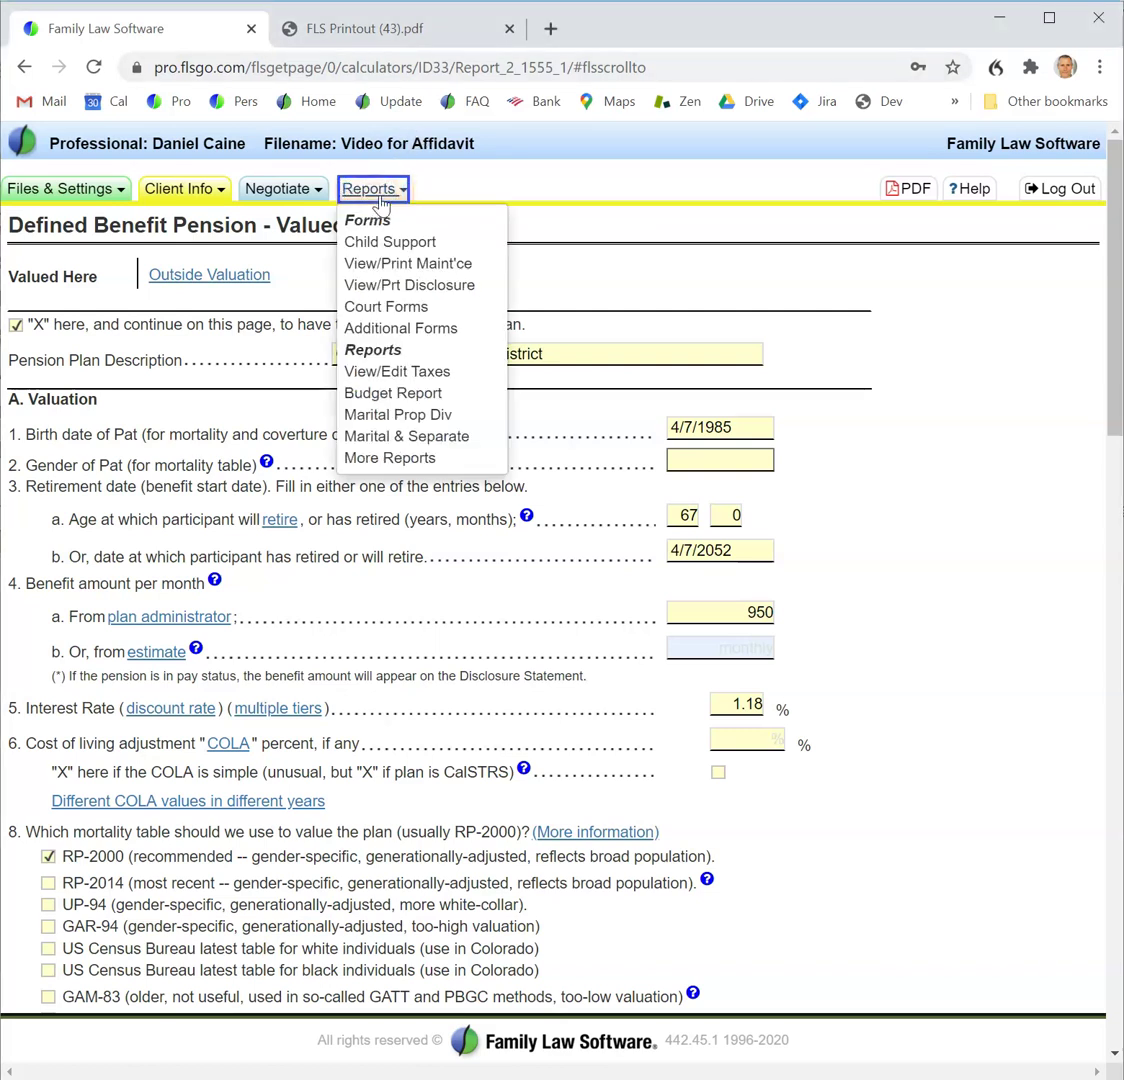
{"action": "left_click", "coordinate": [398, 290]}
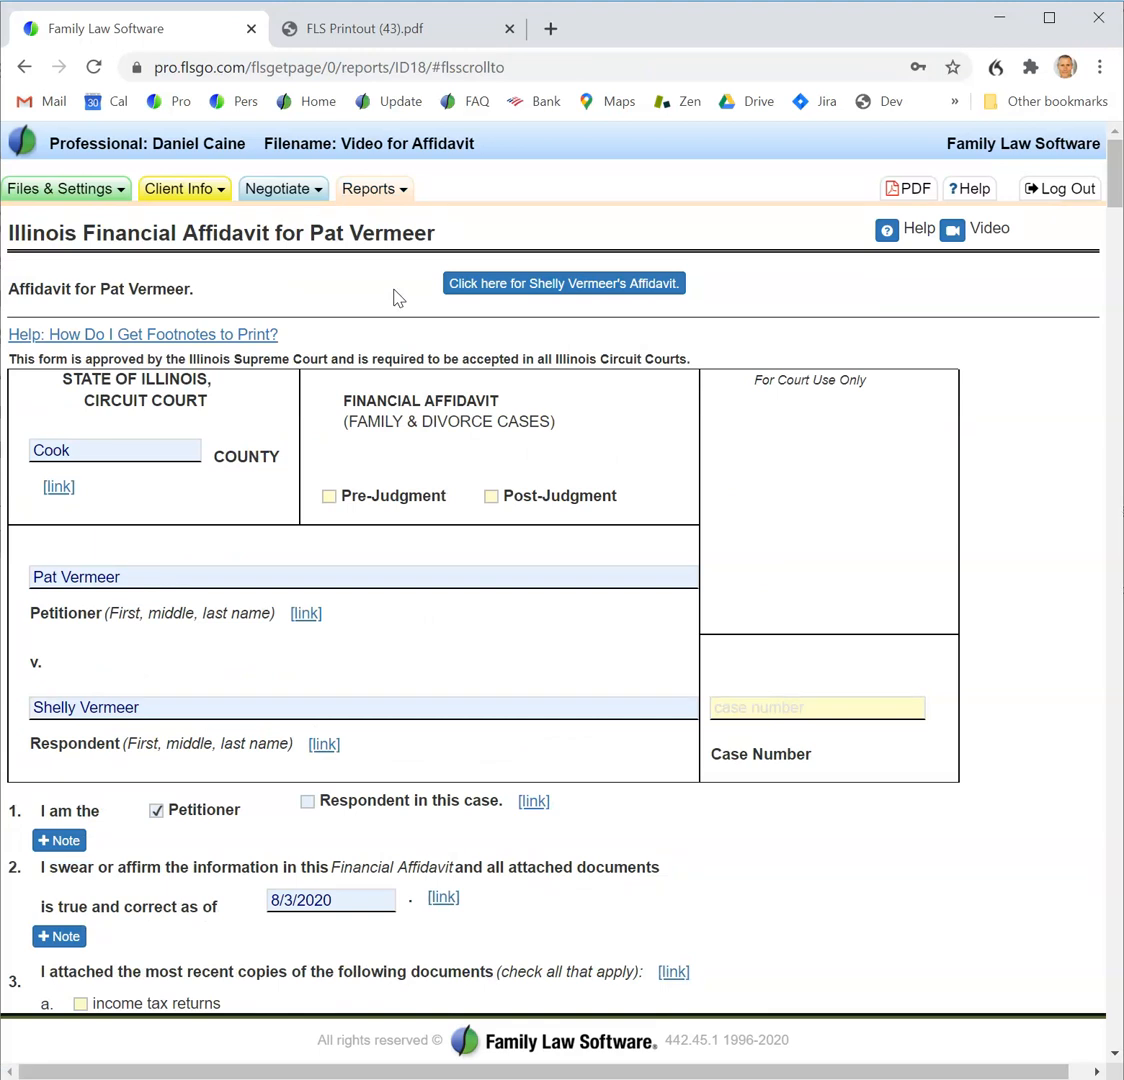
{"action": "scroll", "coordinate": [560, 600], "scroll_direction": "down", "scroll_amount": 8}
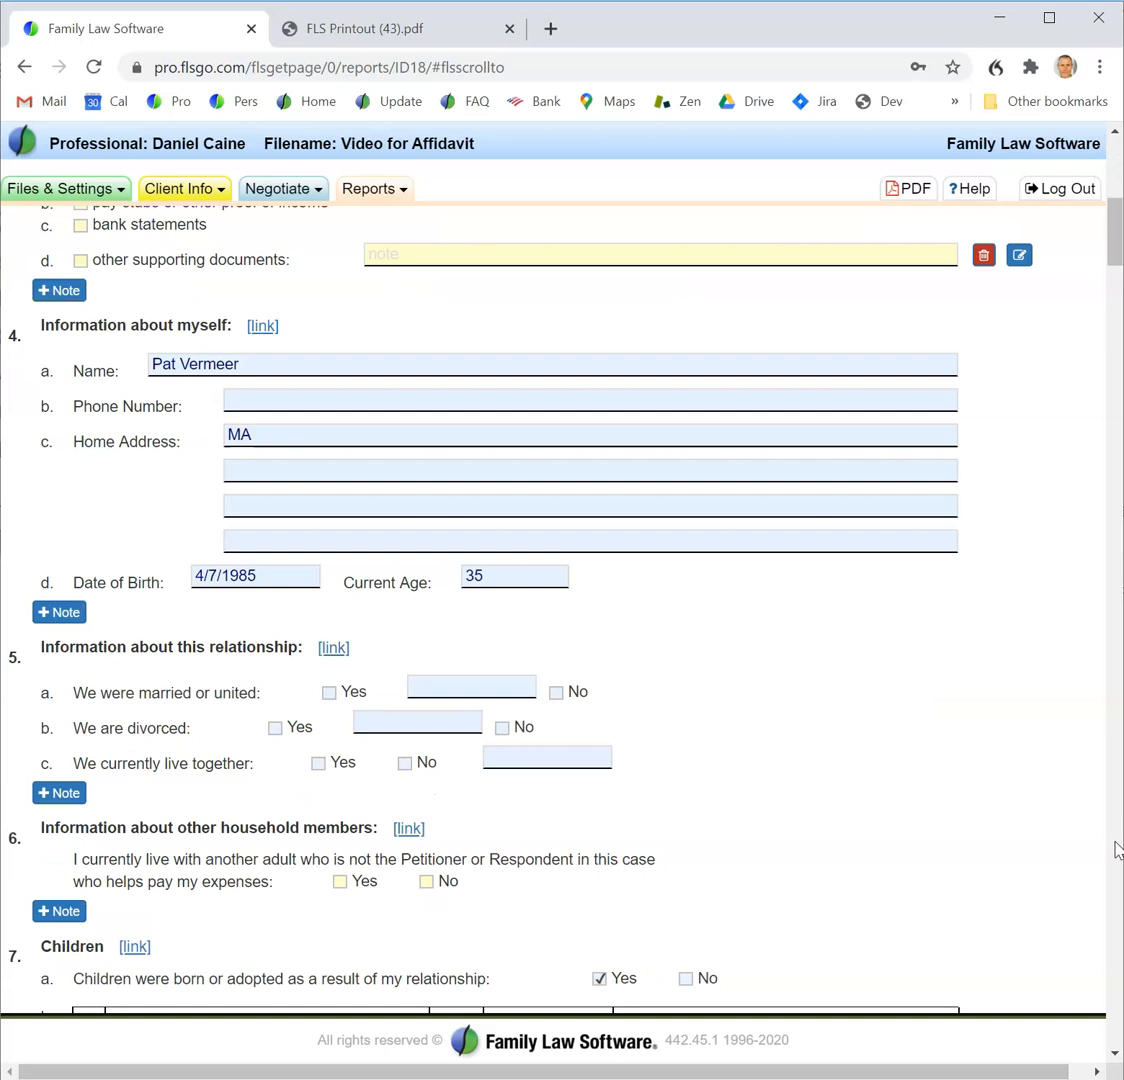
{"action": "scroll", "coordinate": [1117, 849], "scroll_direction": "down", "scroll_amount": 8}
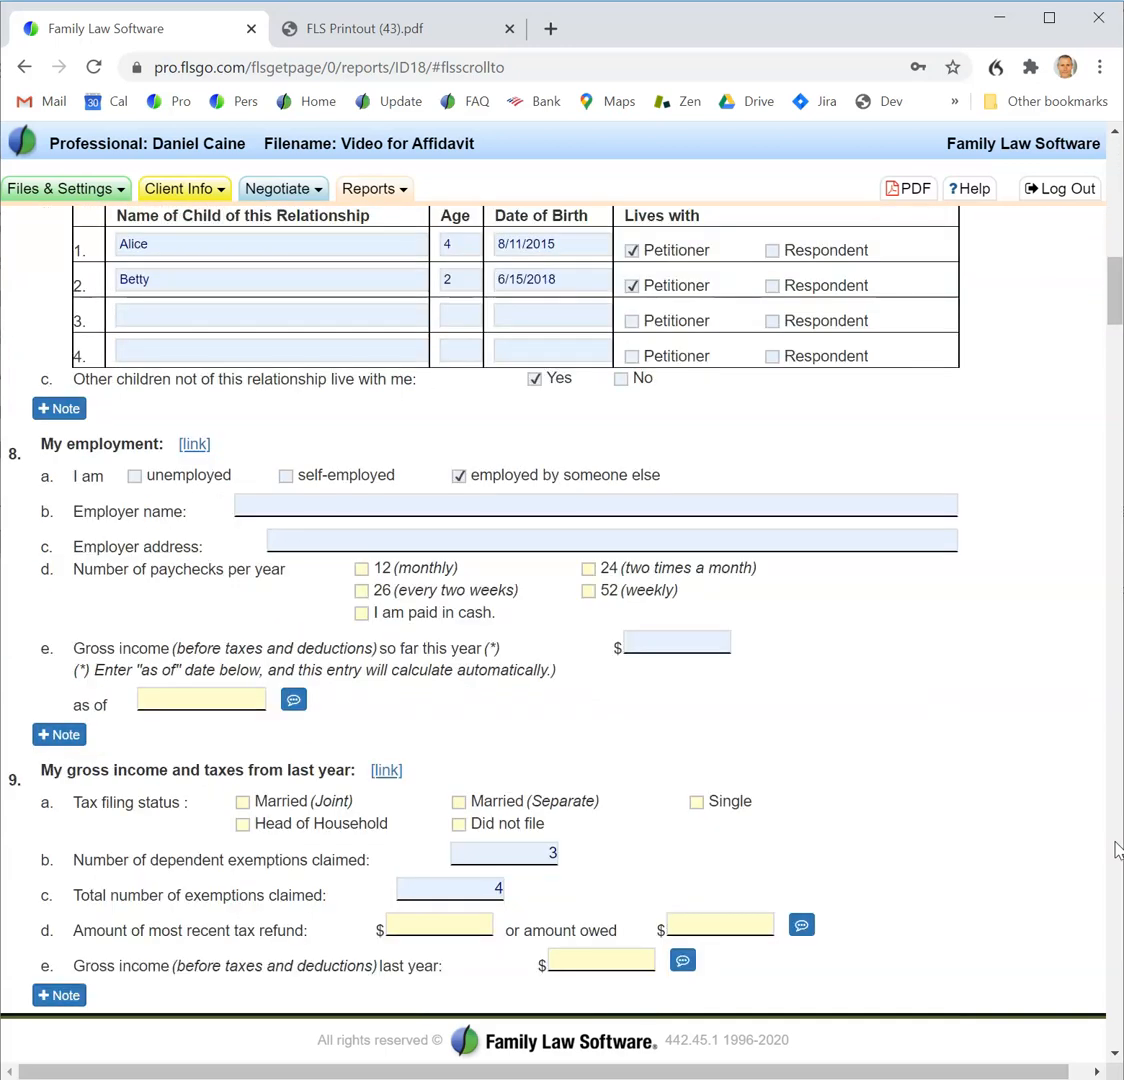
{"action": "scroll", "coordinate": [1117, 849], "scroll_direction": "down", "scroll_amount": 8}
{"action": "scroll", "coordinate": [1117, 849], "scroll_direction": "down", "scroll_amount": 8}
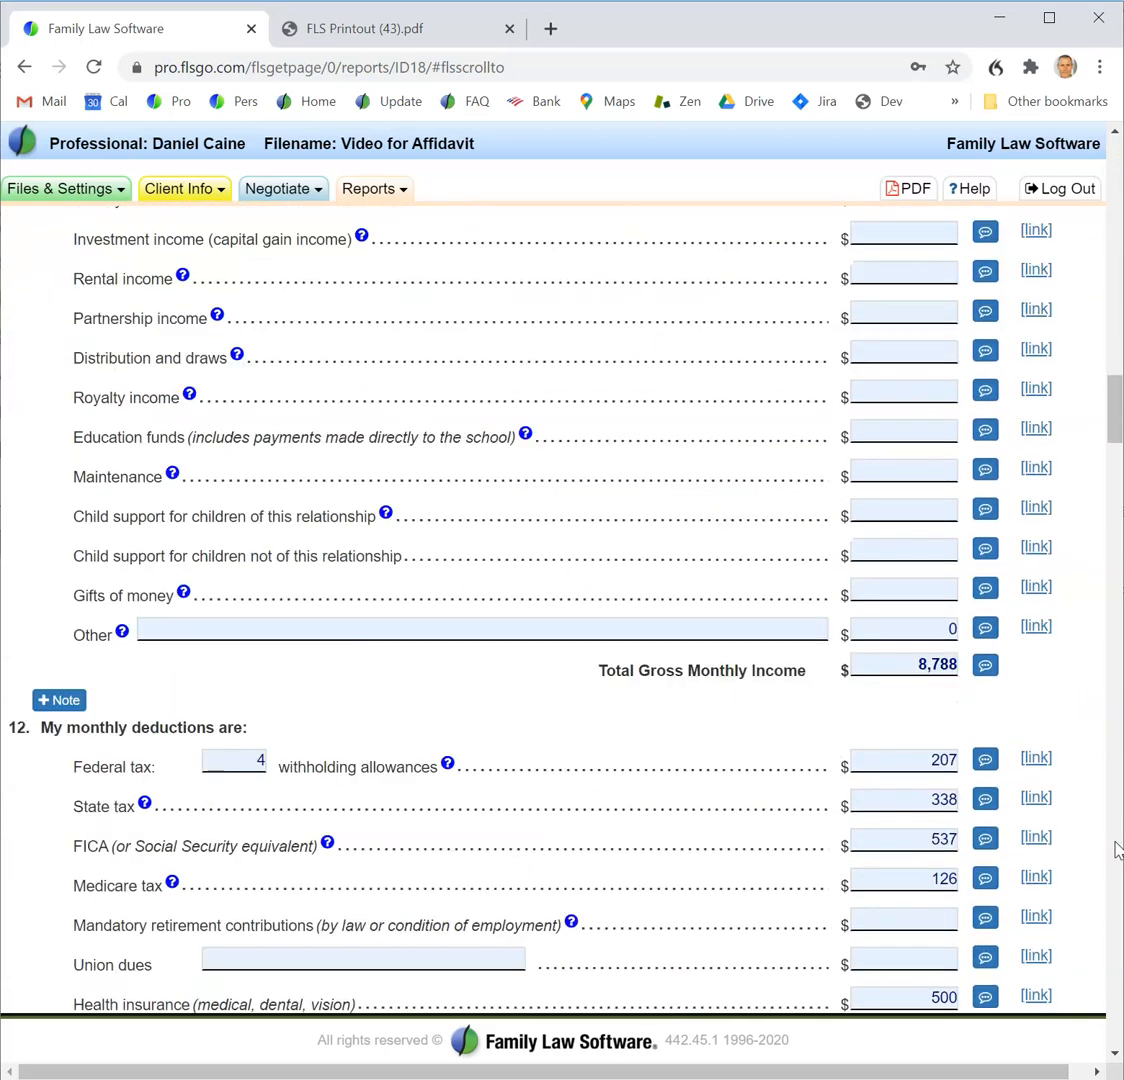
{"action": "scroll", "coordinate": [1117, 849], "scroll_direction": "down", "scroll_amount": 8}
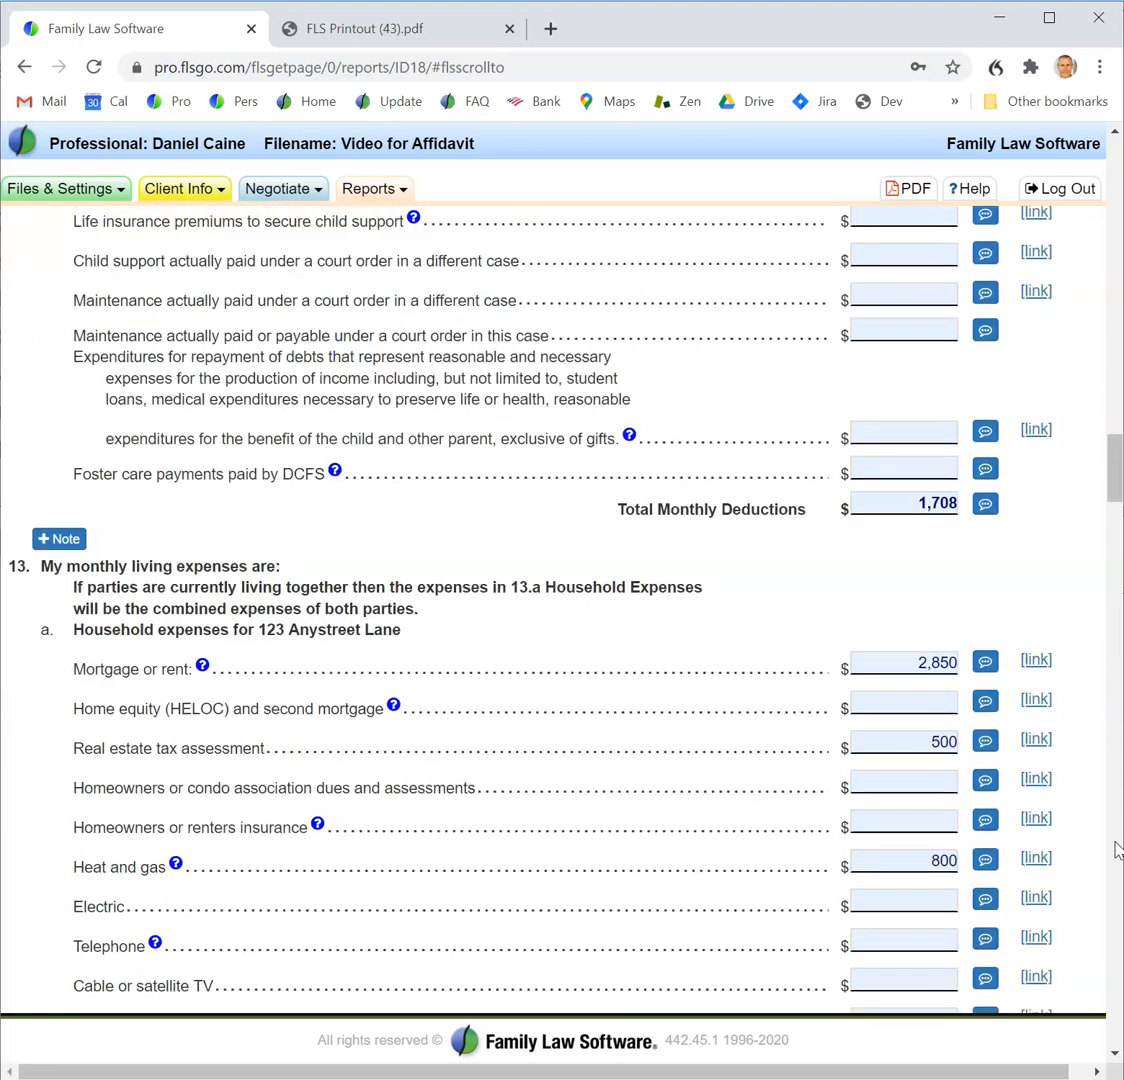
{"action": "scroll", "coordinate": [1117, 849], "scroll_direction": "down", "scroll_amount": 8}
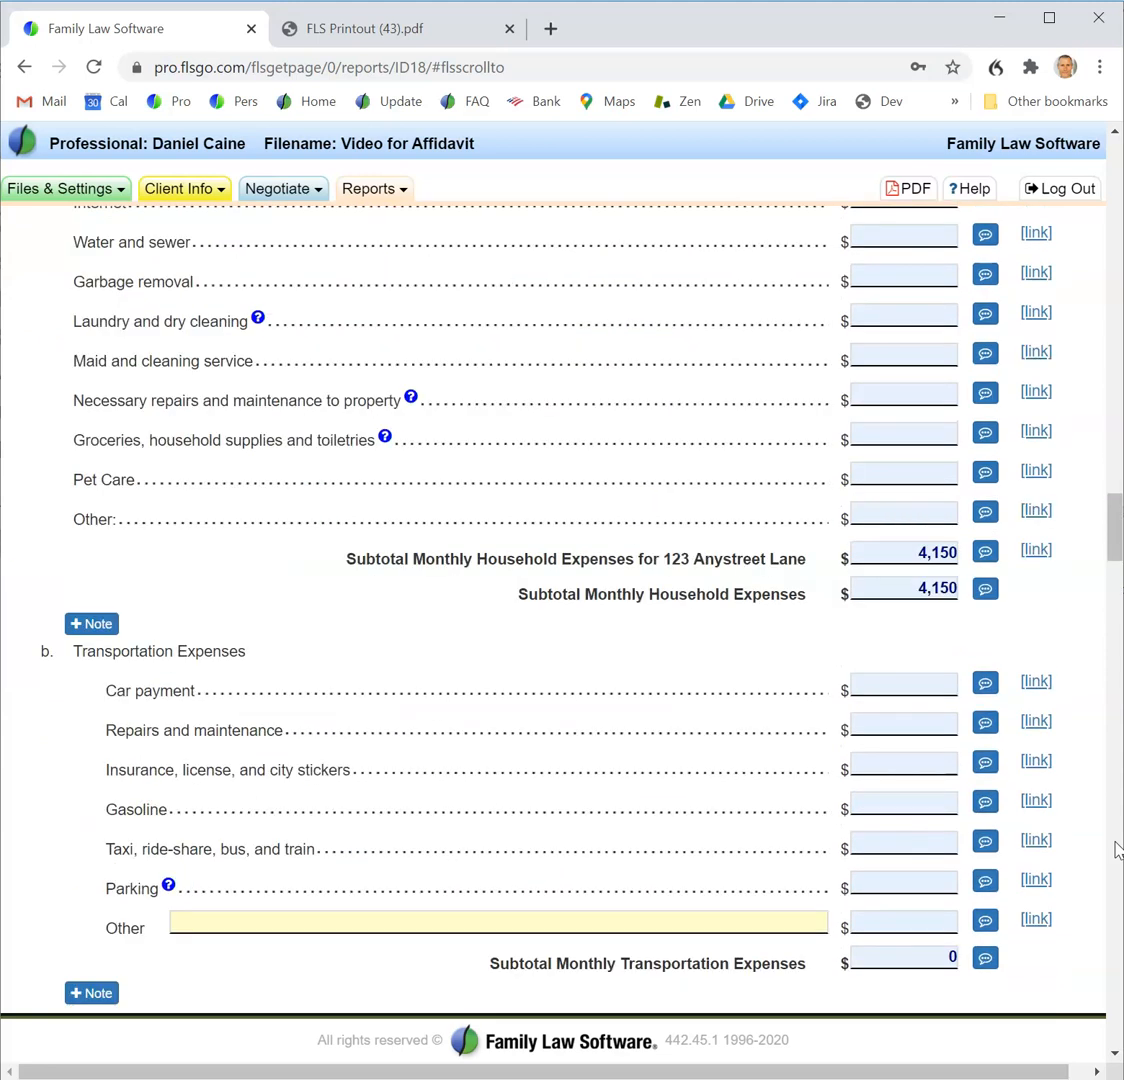
Print the affidavit to FLS Printout (44).pdf and return to the affidavit screen
{"action": "left_click", "coordinate": [909, 188]}
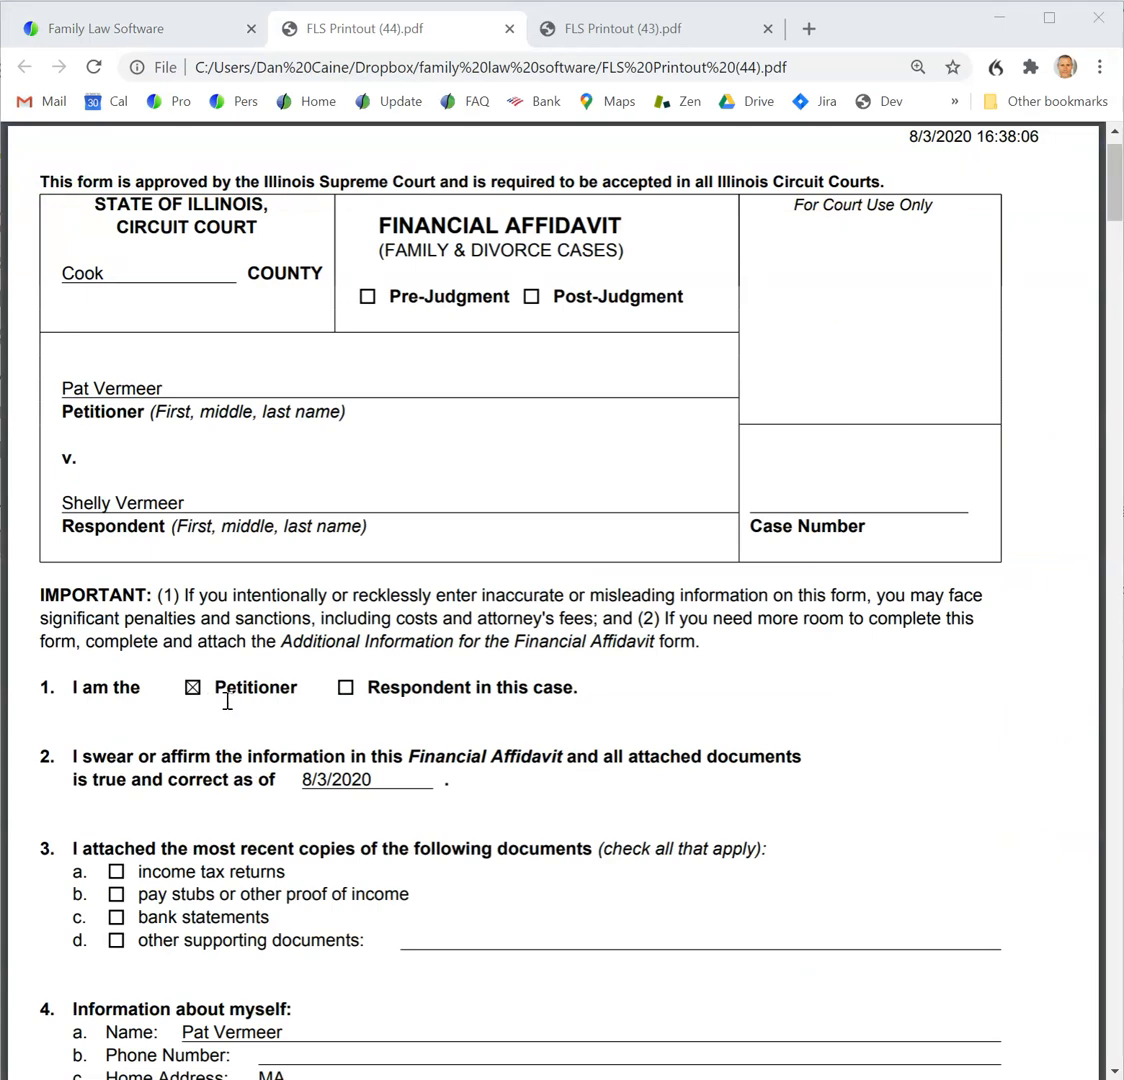
{"action": "key", "text": "ctrl+shift+Tab"}
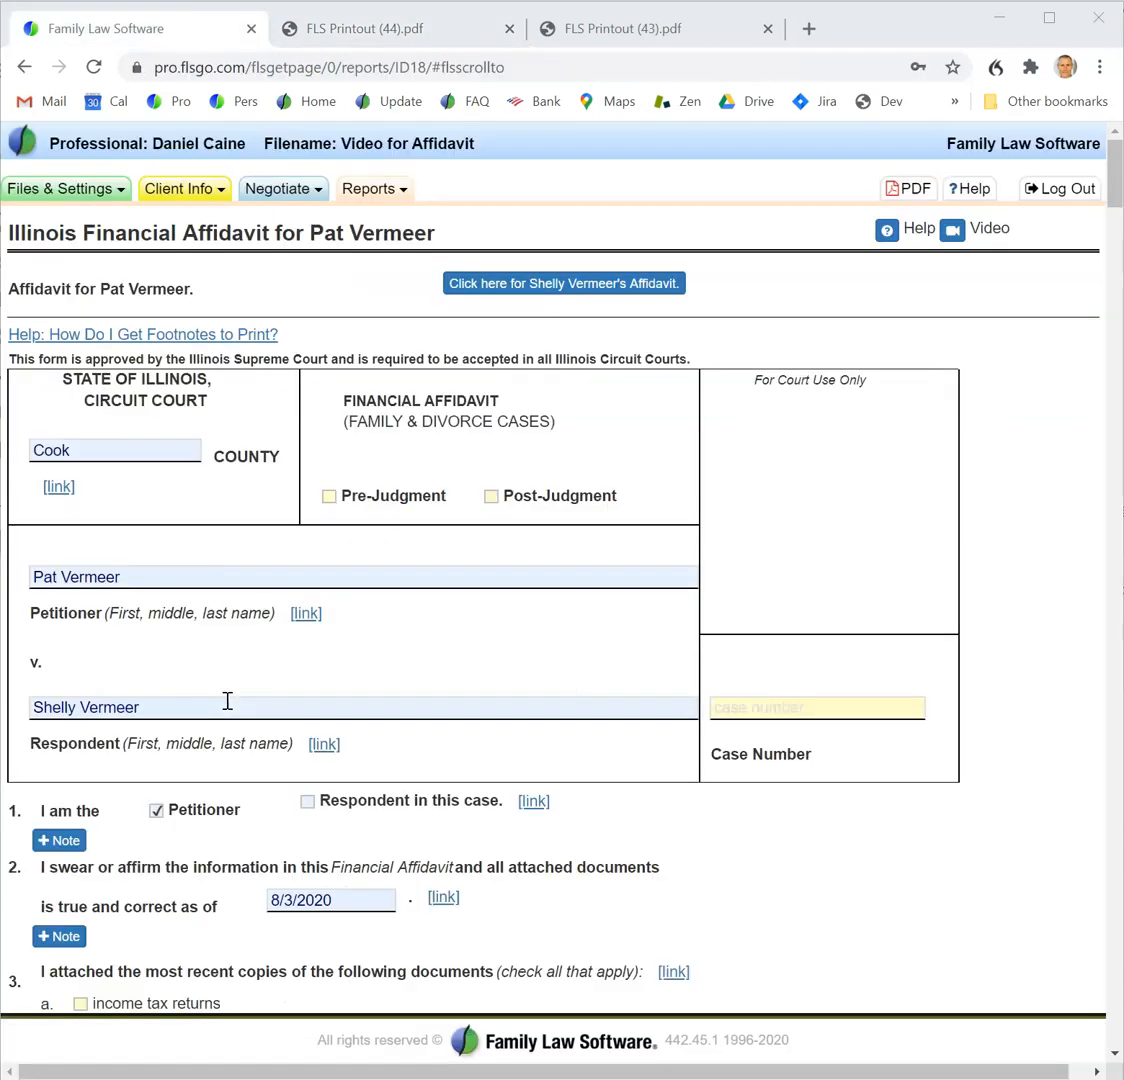